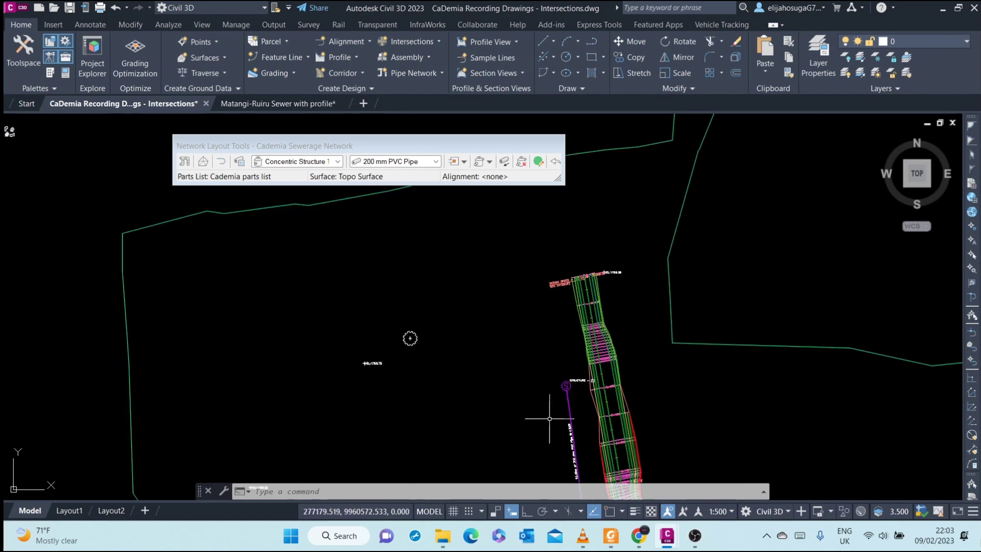
Close the Network Layout Tools palette and zoom out to show the full sewer corridor and site boundary
scroll(543, 409, up, 2)
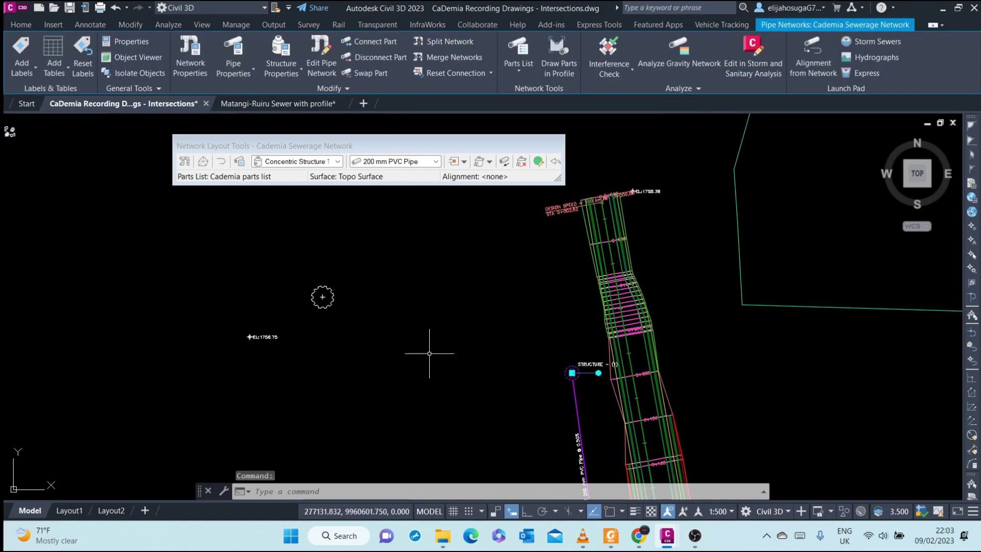
scroll(376, 291, down, 4)
scroll(449, 305, up, 5)
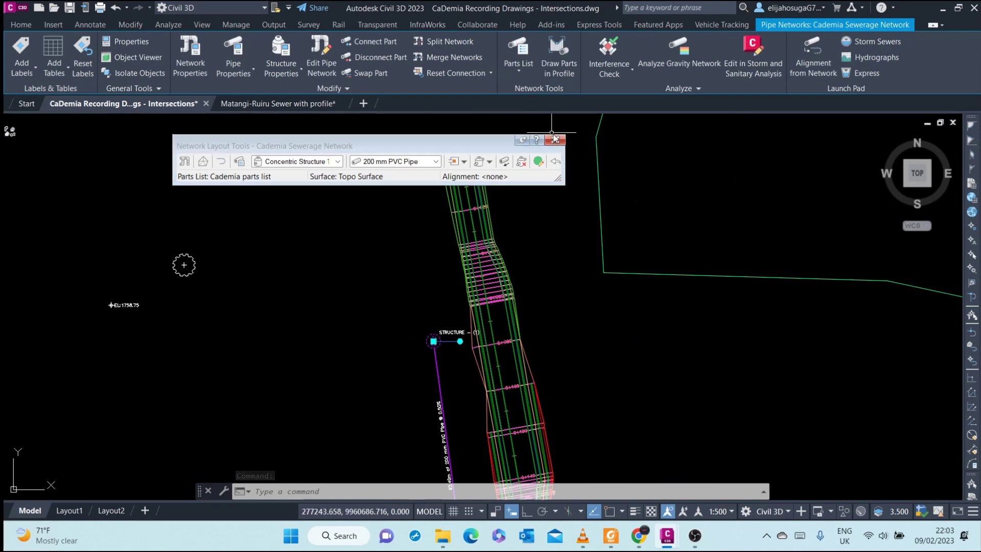
click(554, 140)
scroll(337, 248, down, 5)
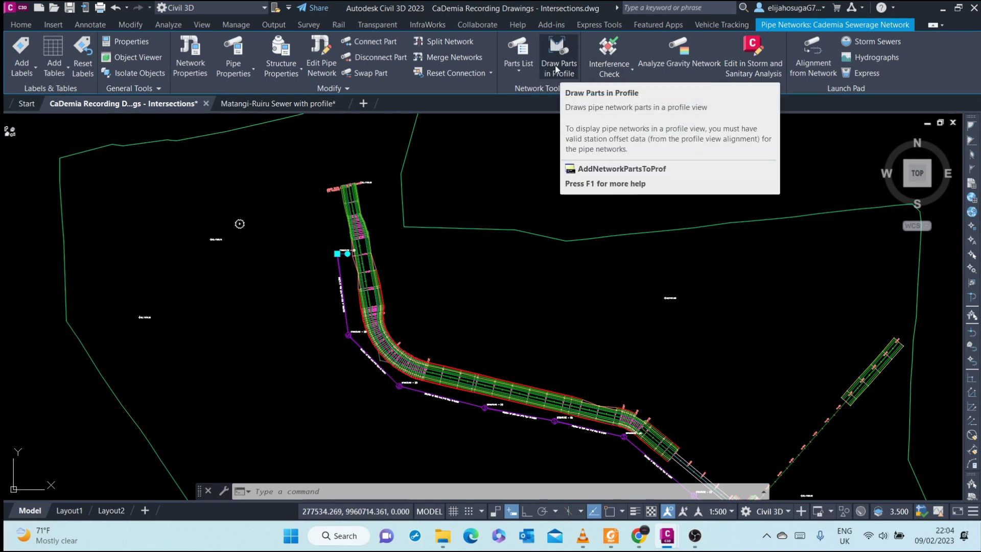
Draw the Cademia Sewerage Network parts into the road profile view, showing a structure near station 0+080
click(556, 58)
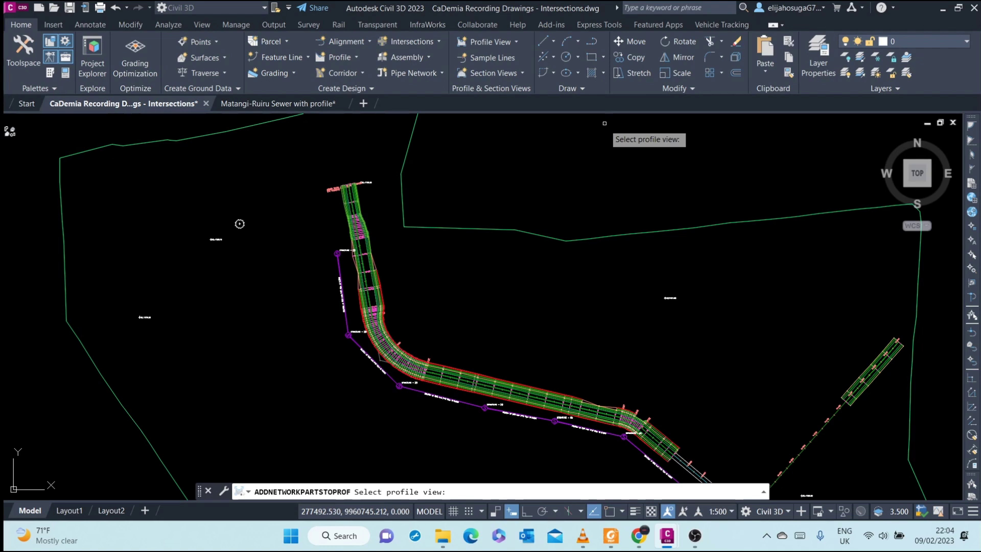
scroll(559, 225, down, 2)
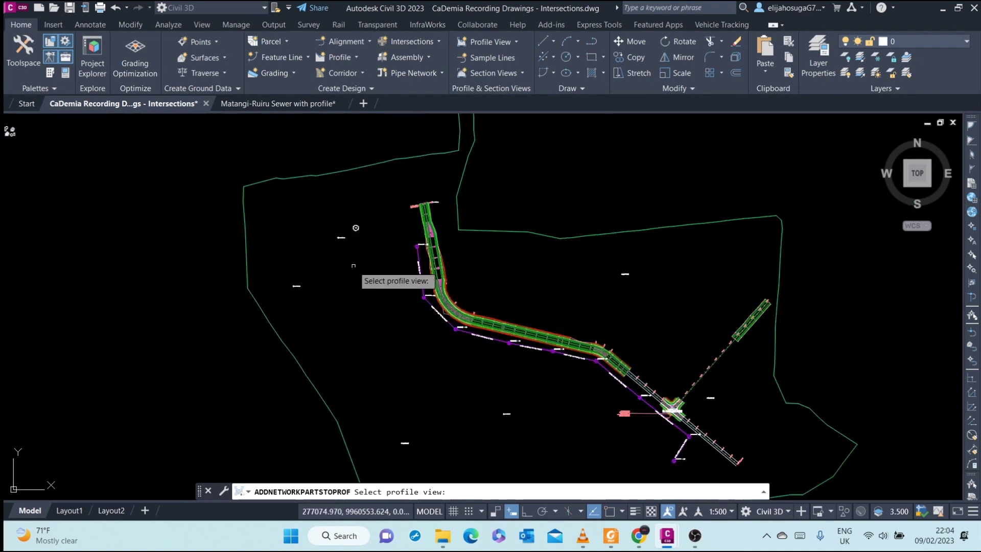
scroll(378, 263, up, 5)
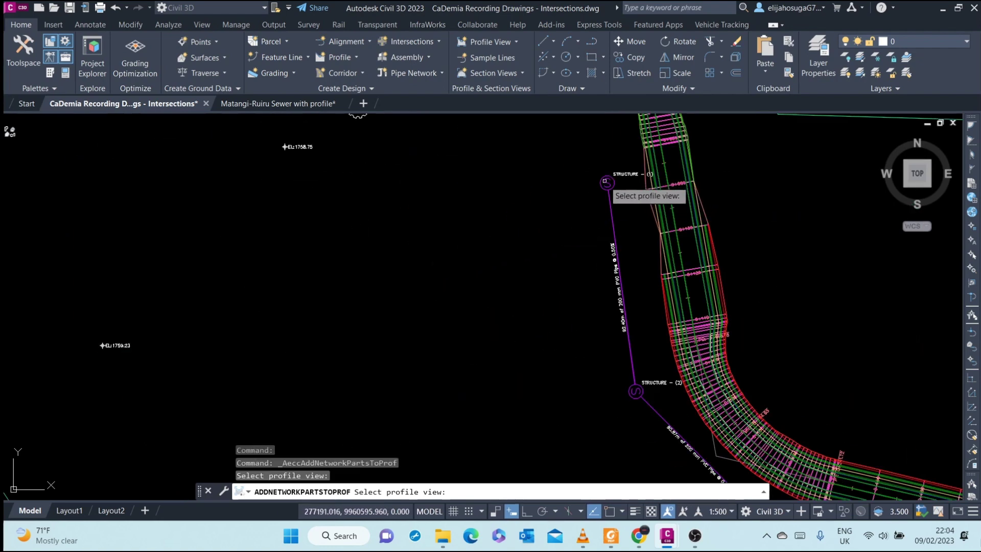
click(607, 200)
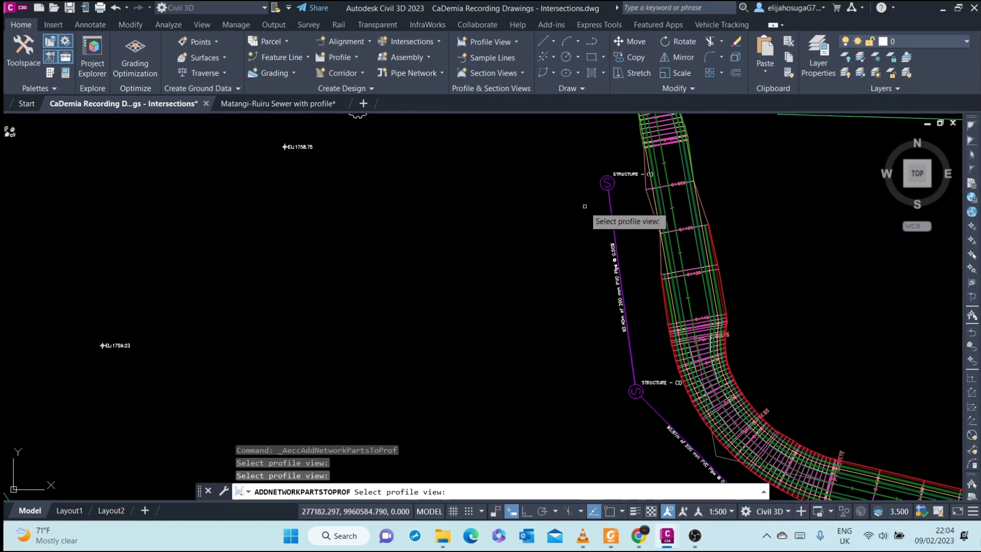
scroll(588, 204, down, 4)
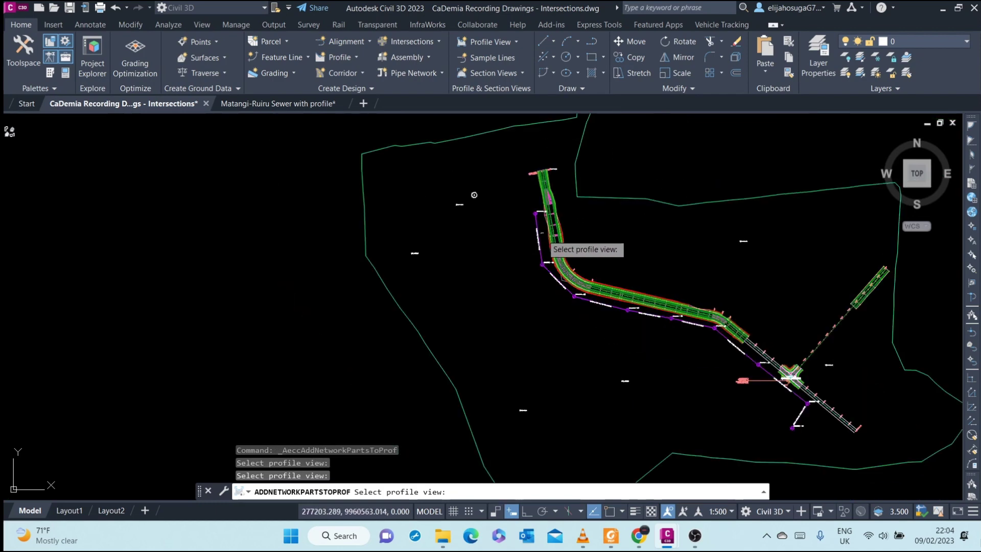
scroll(601, 249, down, 5)
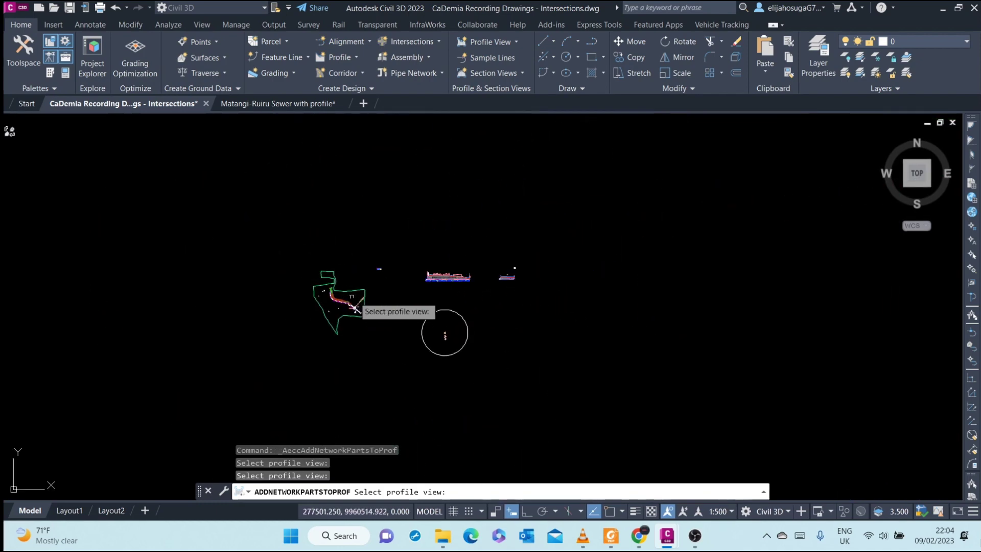
scroll(445, 294, up, 4)
scroll(446, 294, up, 5)
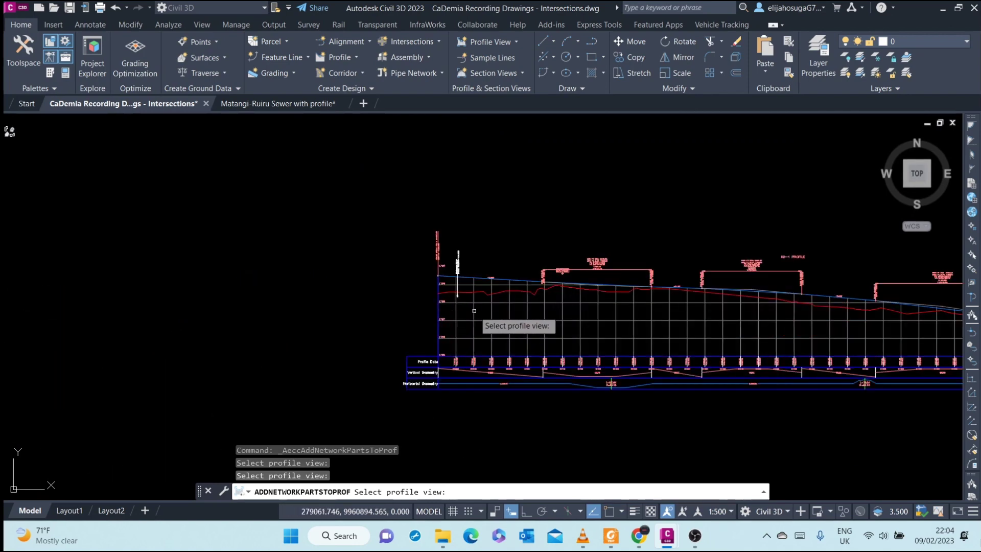
click(480, 309)
scroll(503, 303, up, 3)
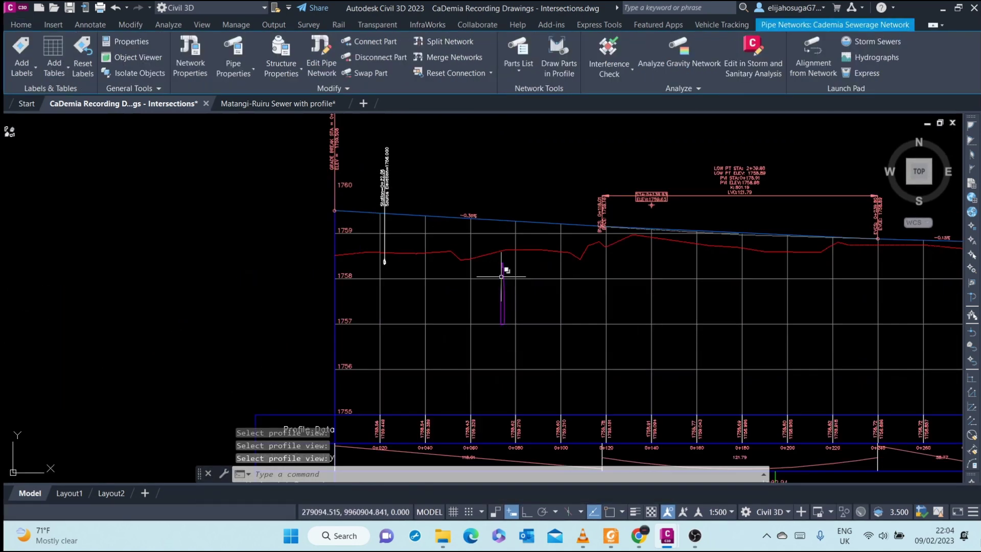
scroll(501, 277, down, 8)
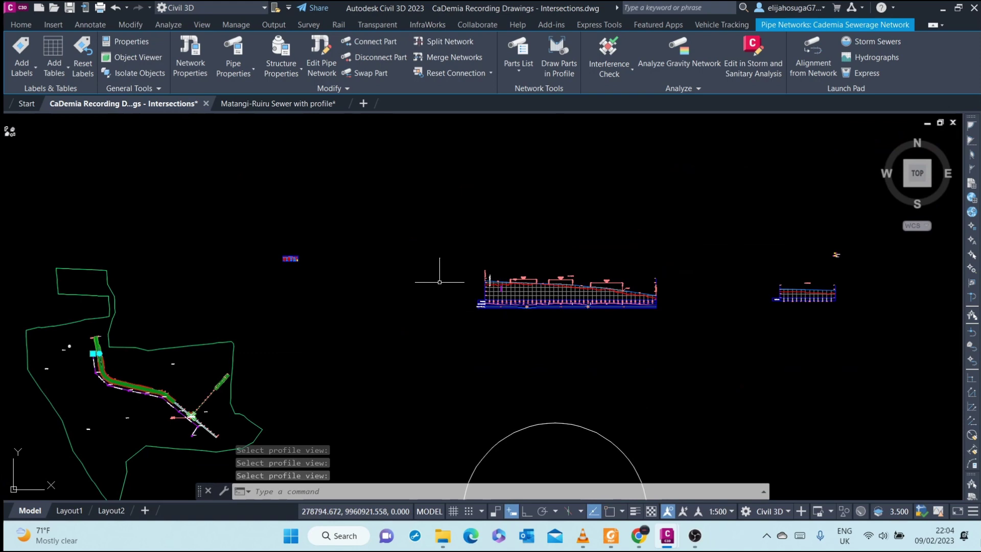
scroll(502, 247, up, 6)
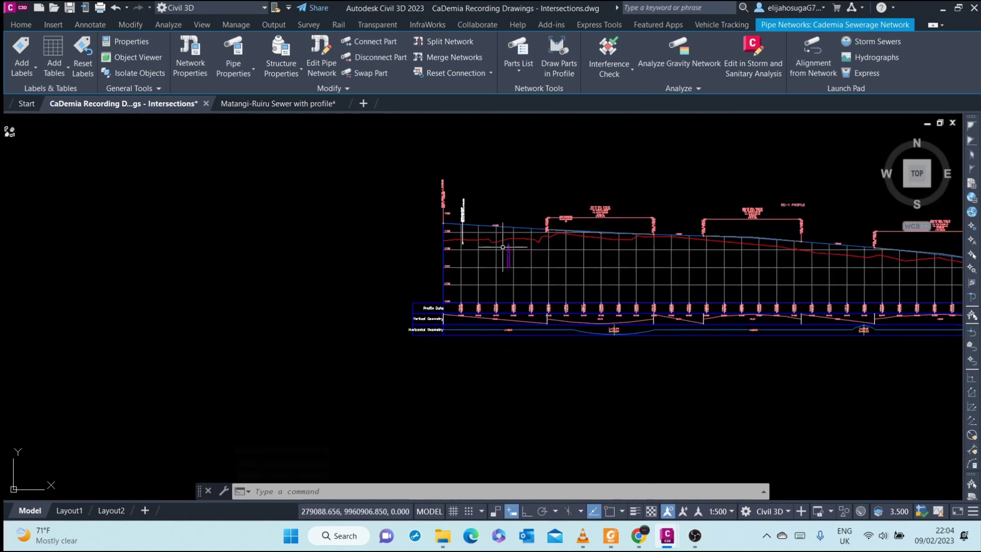
scroll(503, 247, down, 4)
scroll(545, 243, up, 5)
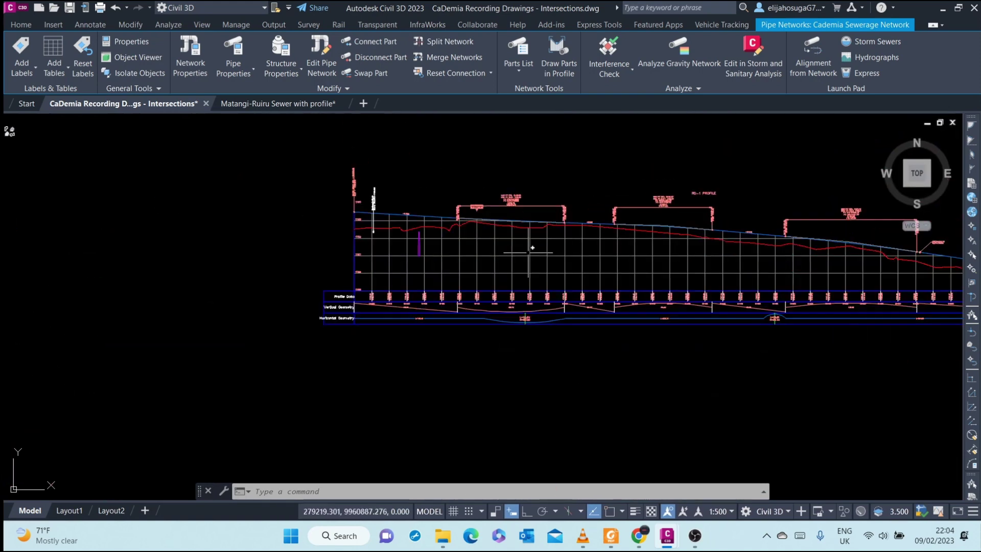
scroll(532, 247, down, 7)
scroll(195, 328, up, 6)
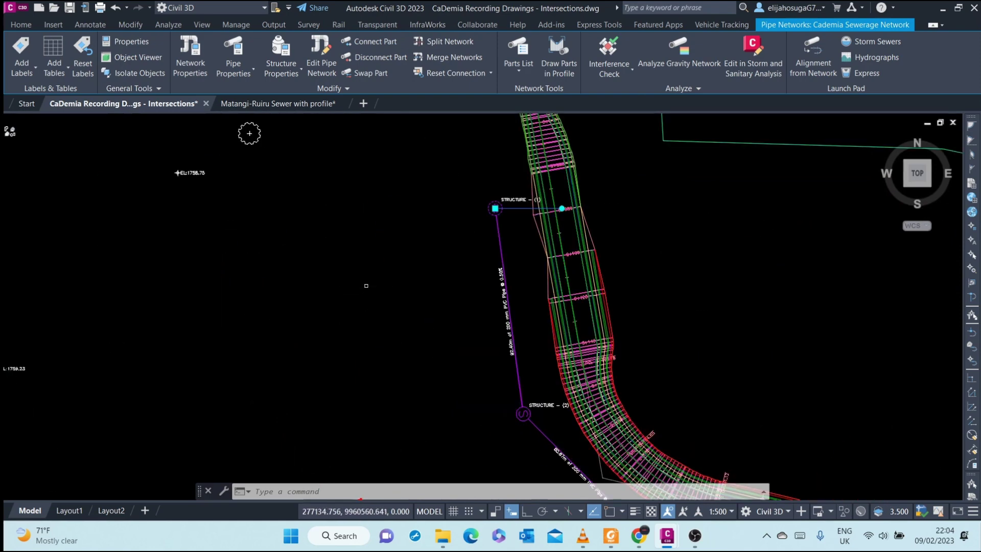
scroll(384, 295, down, 9)
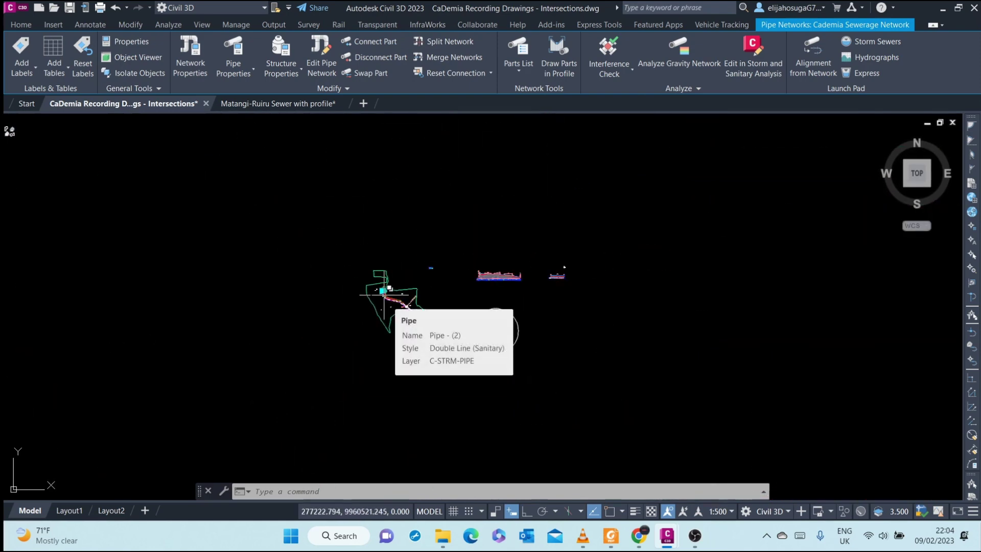
scroll(498, 276, up, 12)
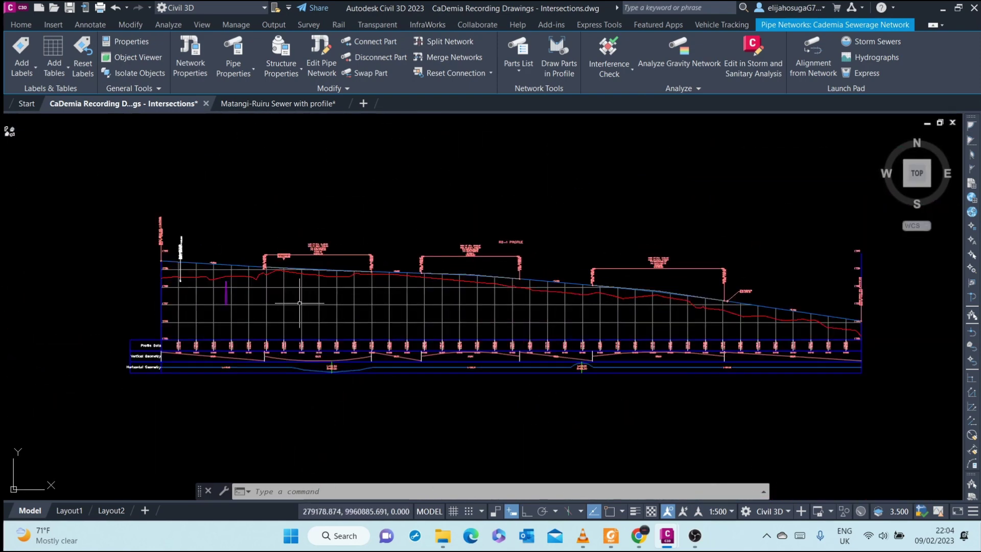
click(285, 293)
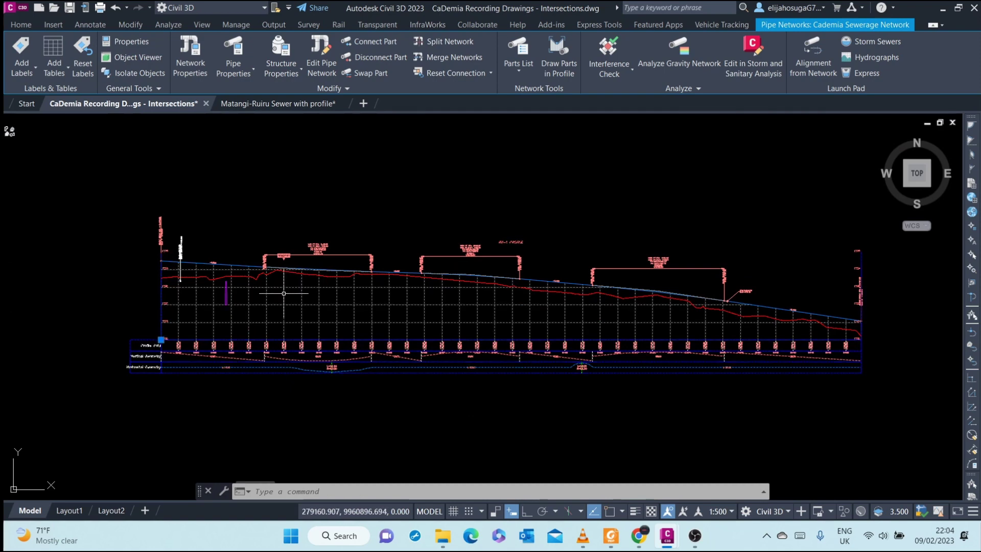
right_click(284, 294)
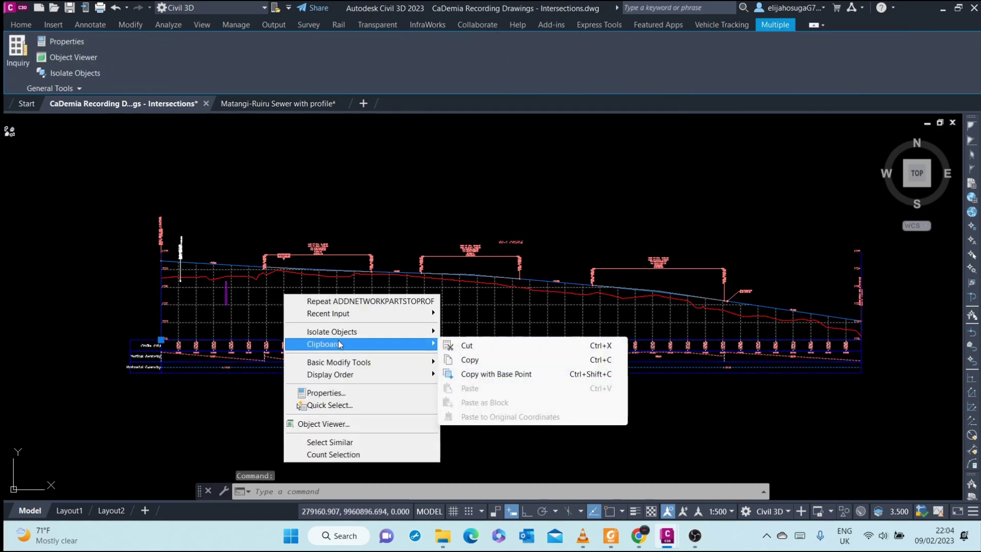
key(Escape)
key(Escape)
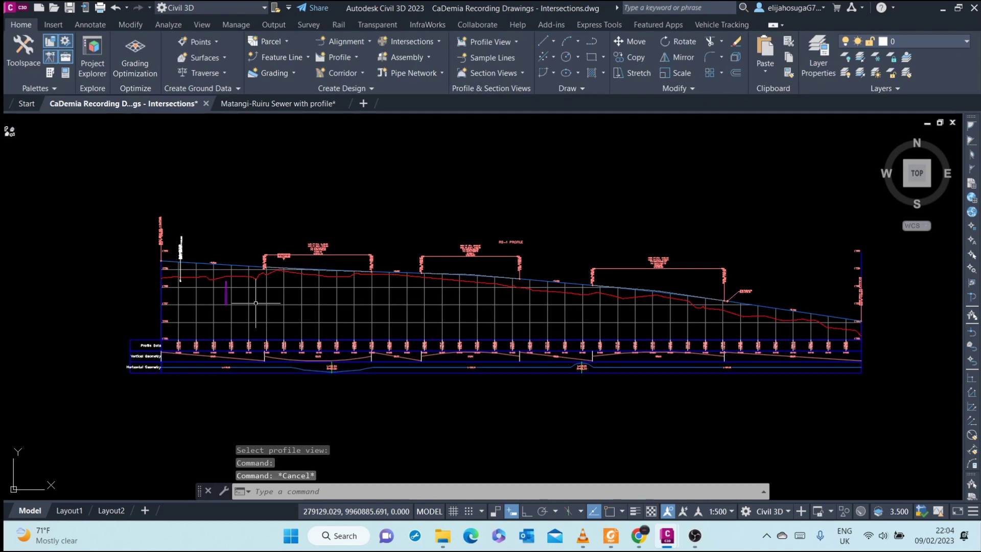
click(252, 305)
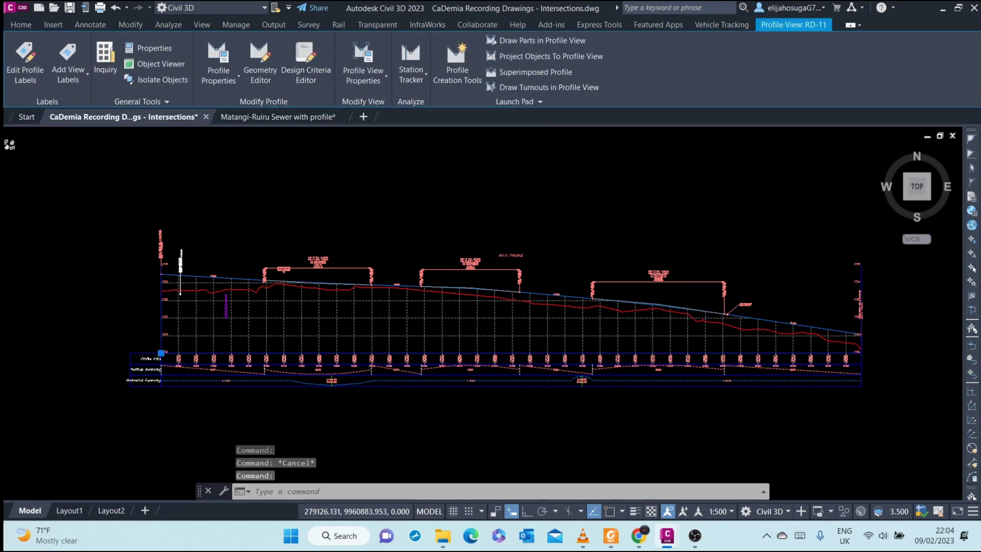
In RD-11 Profile View Properties, set Draw to Yes for all eight pipes and nine structures, and apply
right_click(254, 304)
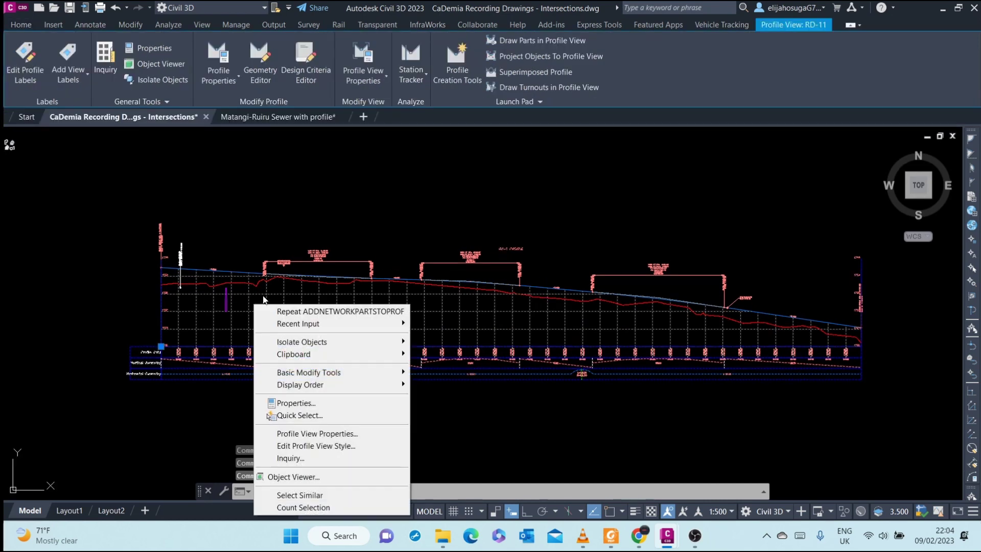
click(324, 435)
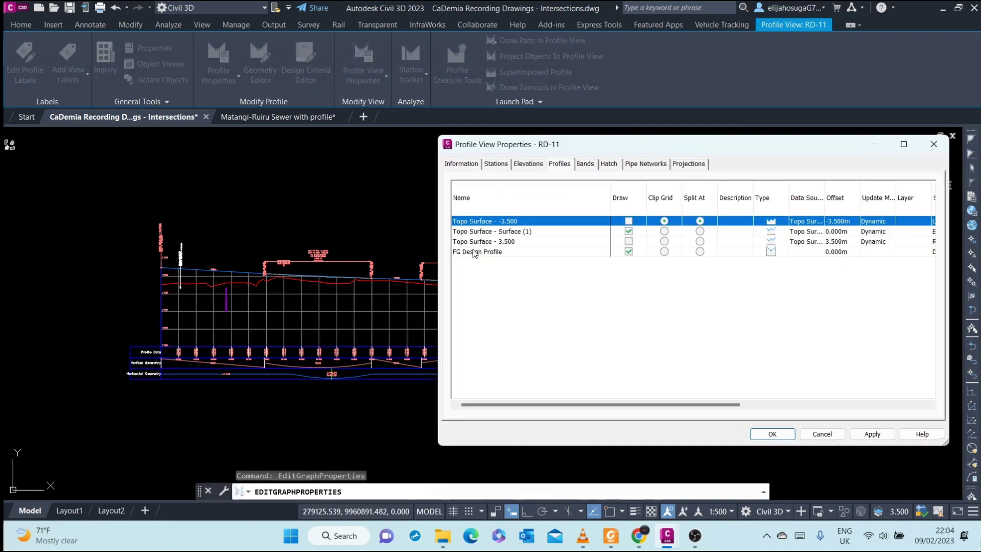
click(658, 163)
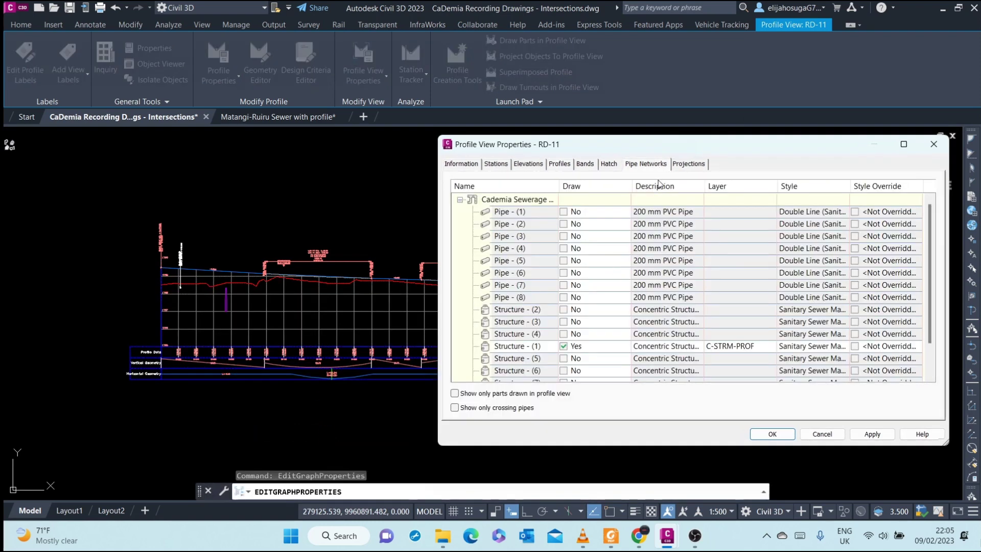
scroll(581, 259, down, 1)
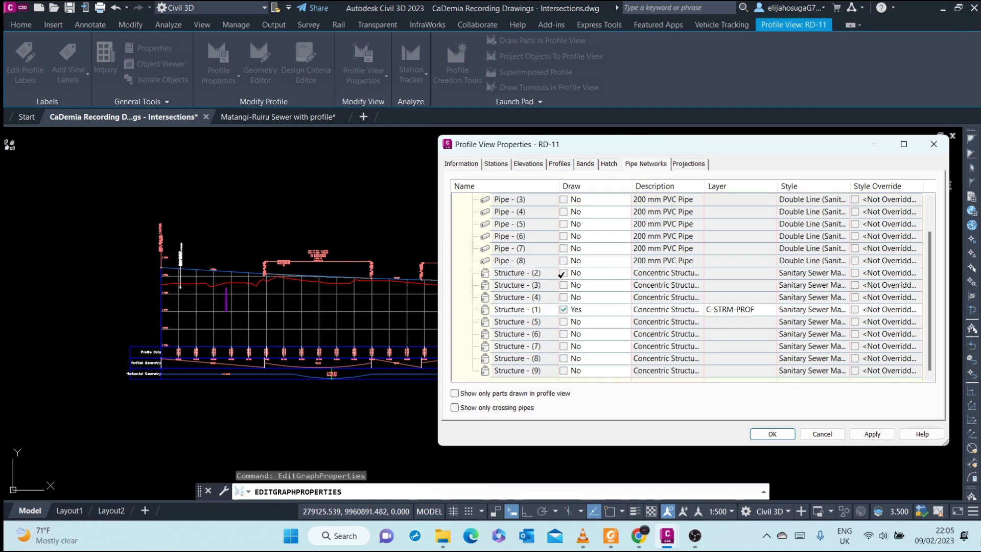
scroll(556, 307, up, 1)
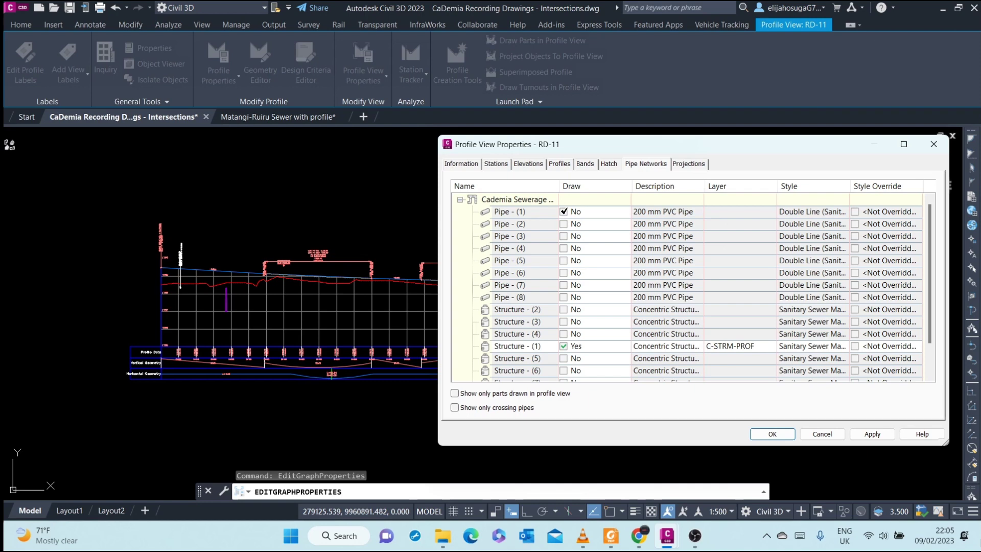
scroll(571, 269, down, 1)
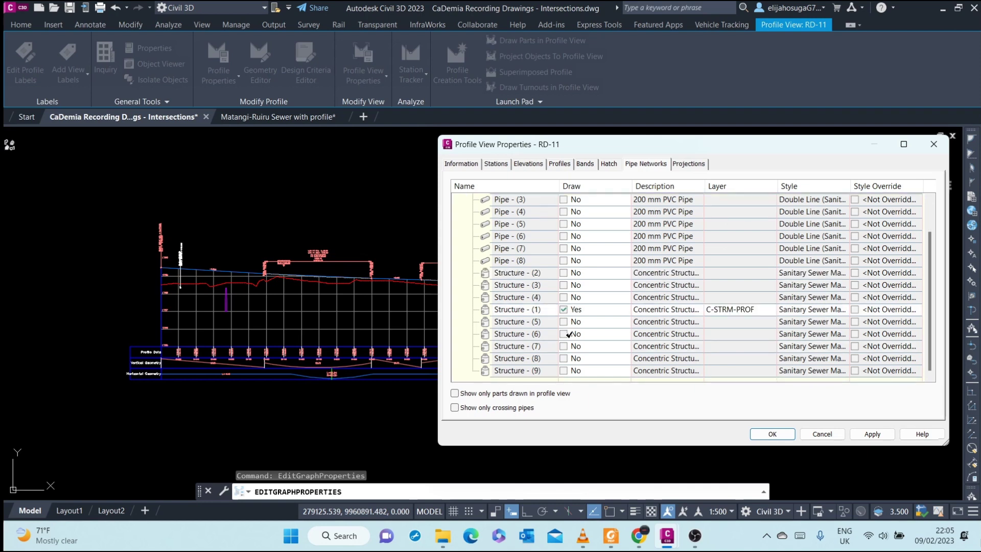
shift+click(565, 371)
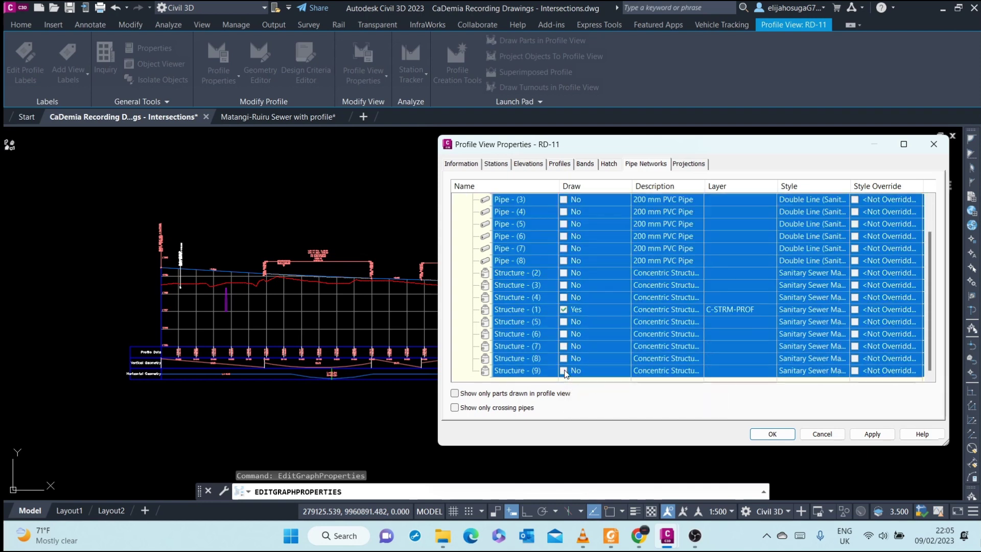
scroll(574, 265, up, 1)
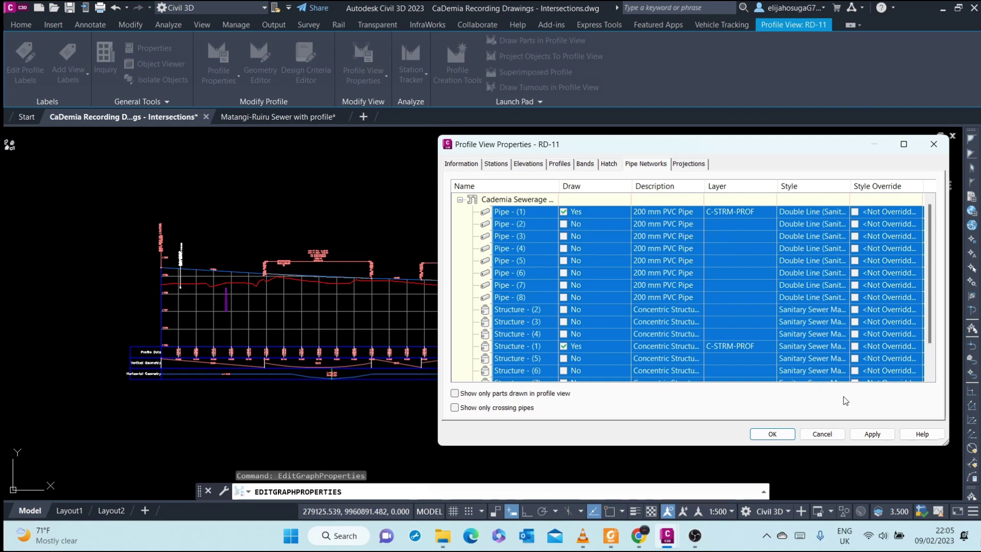
click(876, 435)
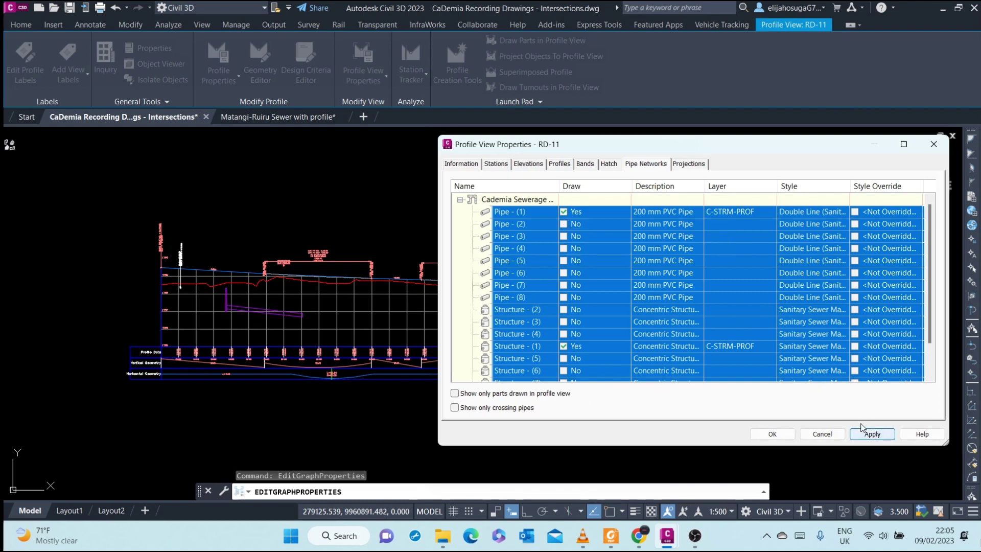
click(564, 223)
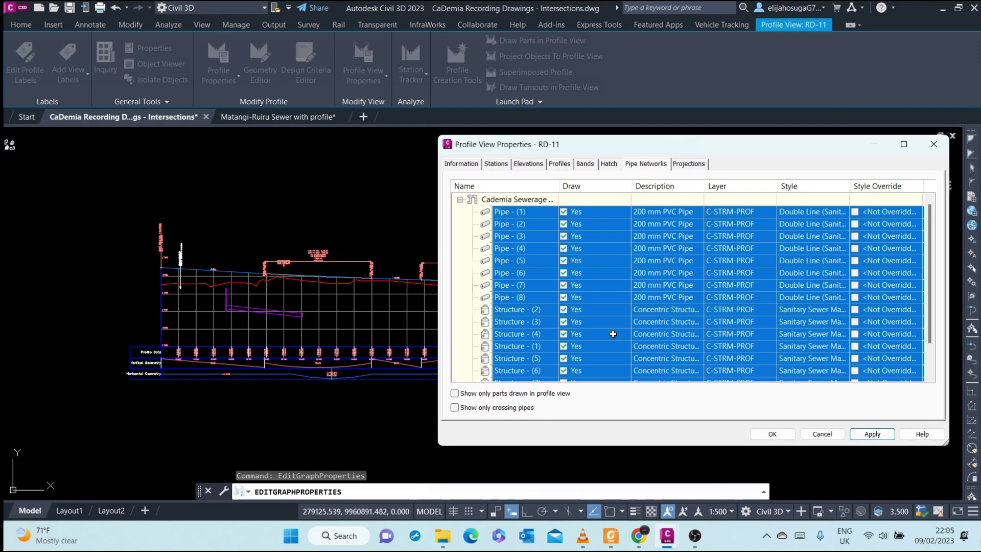
scroll(769, 286, down, 1)
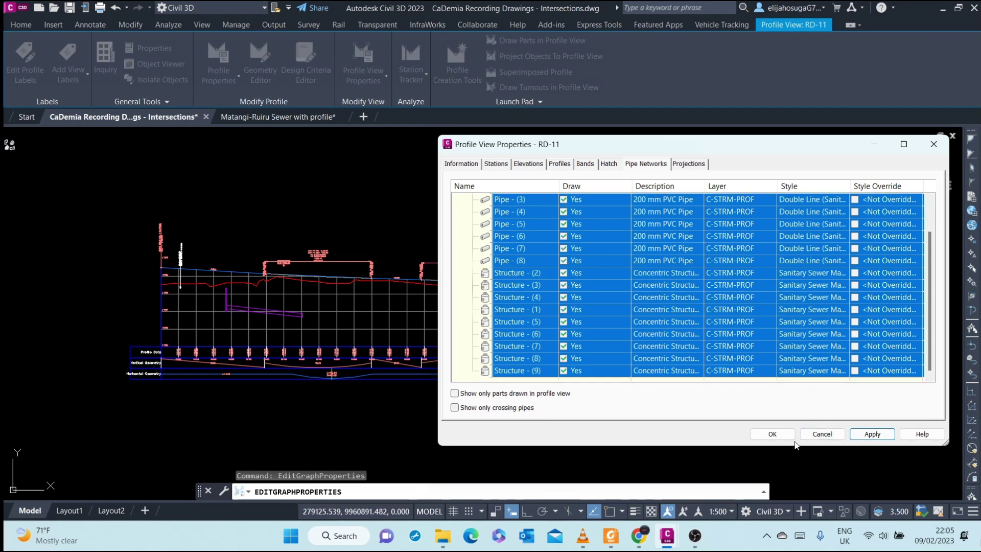
Confirm the RD-11 profile view properties and inspect the sloping pipes and manholes below the ground line
click(774, 433)
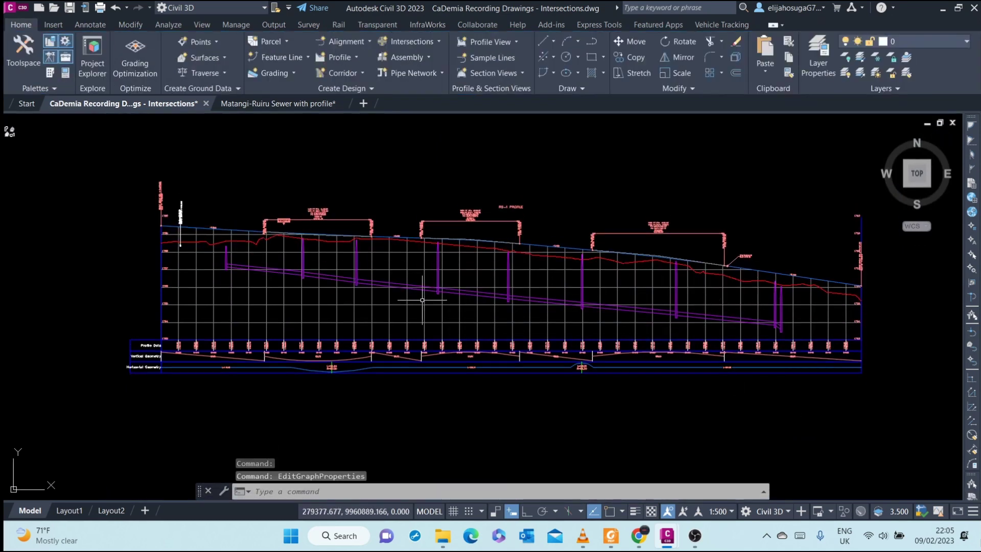
scroll(255, 251, up, 3)
scroll(246, 260, down, 6)
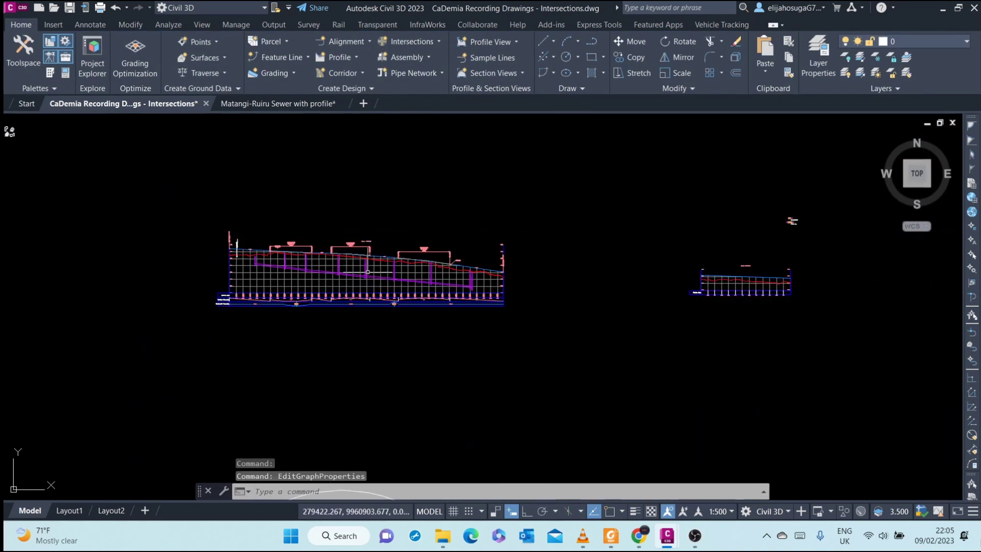
scroll(368, 272, up, 5)
scroll(376, 273, down, 6)
scroll(374, 277, up, 6)
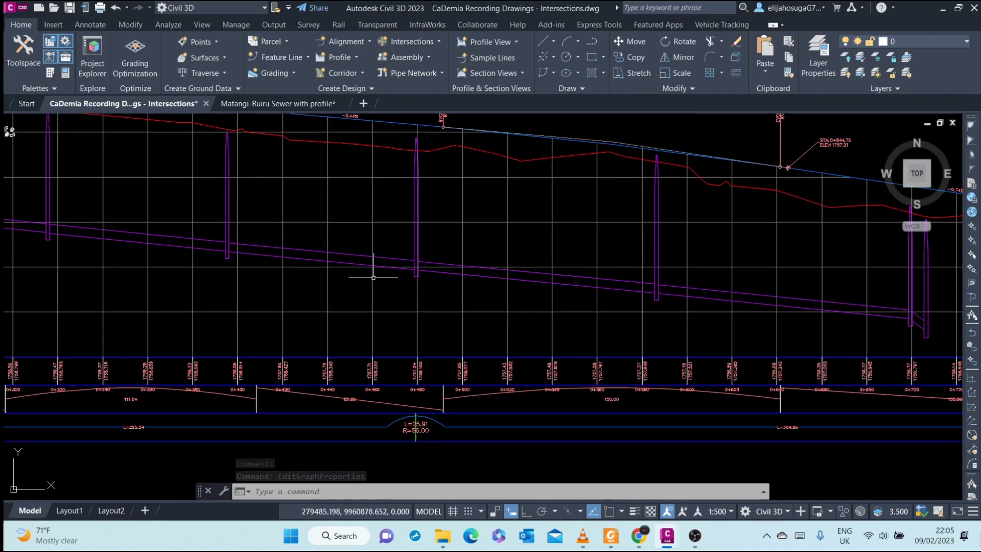
scroll(373, 277, down, 6)
scroll(158, 247, up, 6)
scroll(189, 236, down, 2)
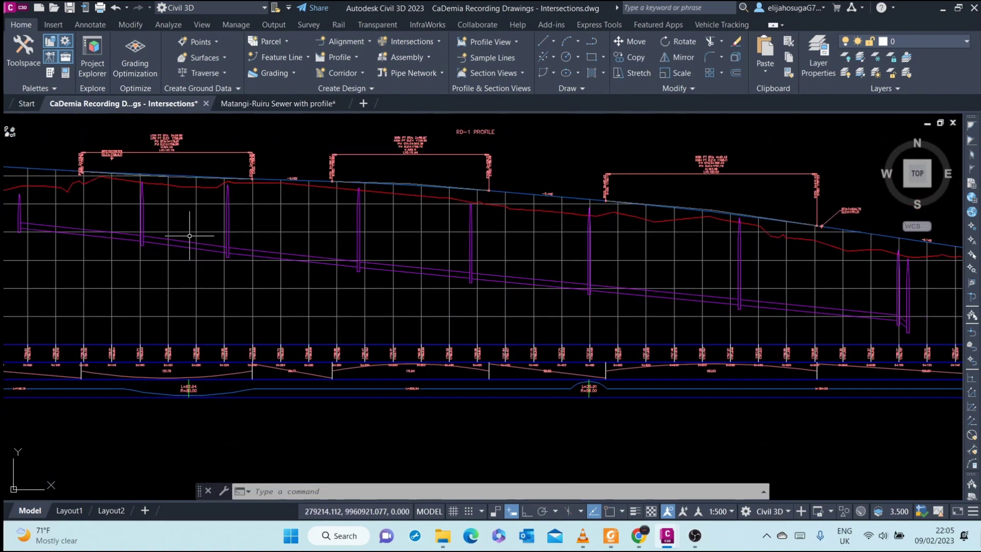
scroll(484, 252, down, 3)
scroll(581, 265, up, 5)
scroll(600, 296, down, 4)
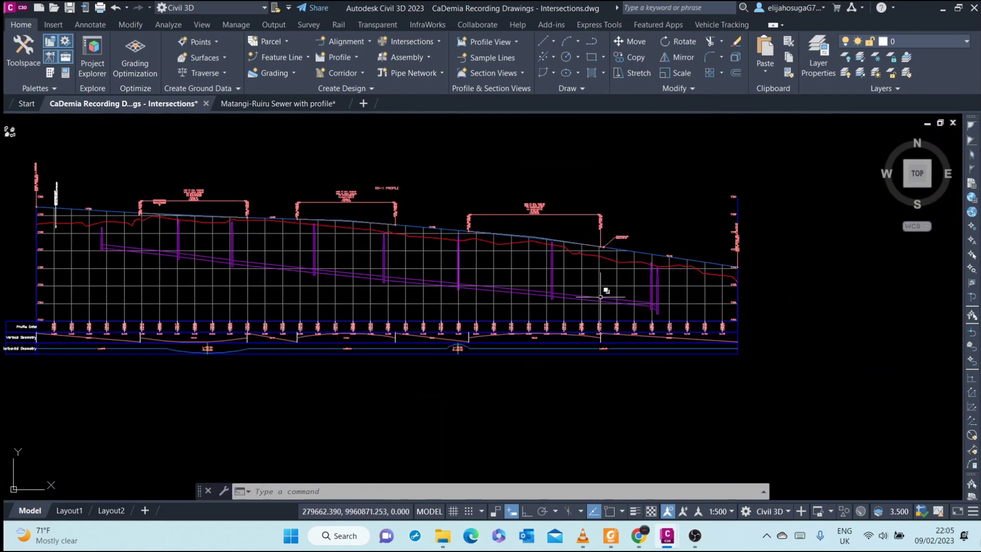
scroll(600, 296, up, 4)
scroll(624, 280, down, 5)
scroll(321, 263, up, 4)
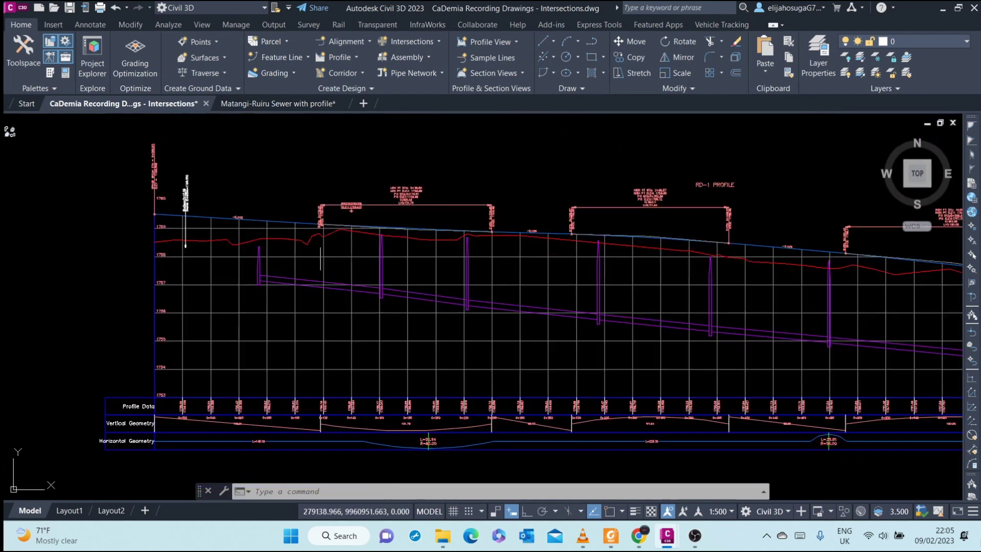
scroll(321, 258, down, 1)
scroll(328, 247, up, 3)
scroll(332, 255, down, 4)
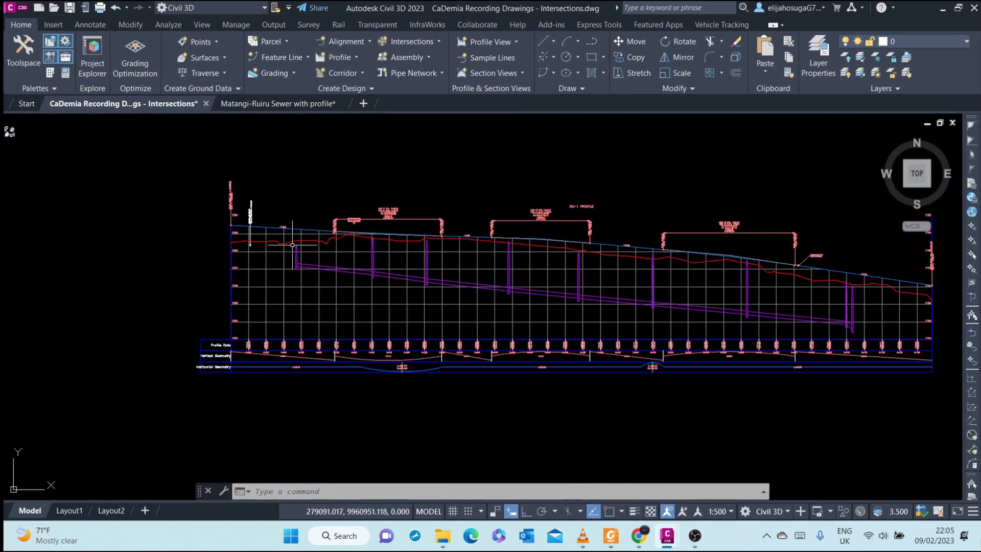
scroll(293, 245, up, 3)
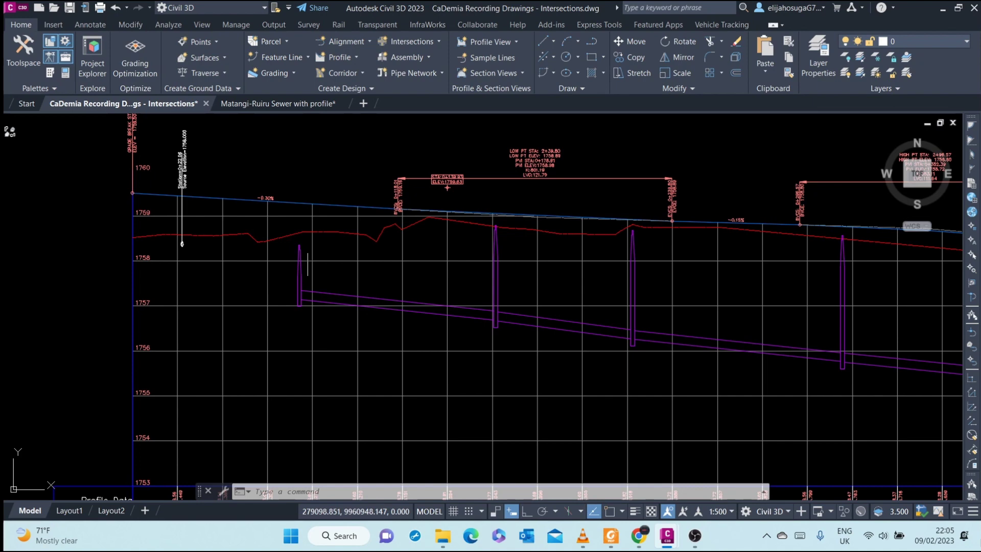
scroll(308, 265, down, 6)
middle_drag(284, 267, 434, 240)
scroll(53, 293, up, 2)
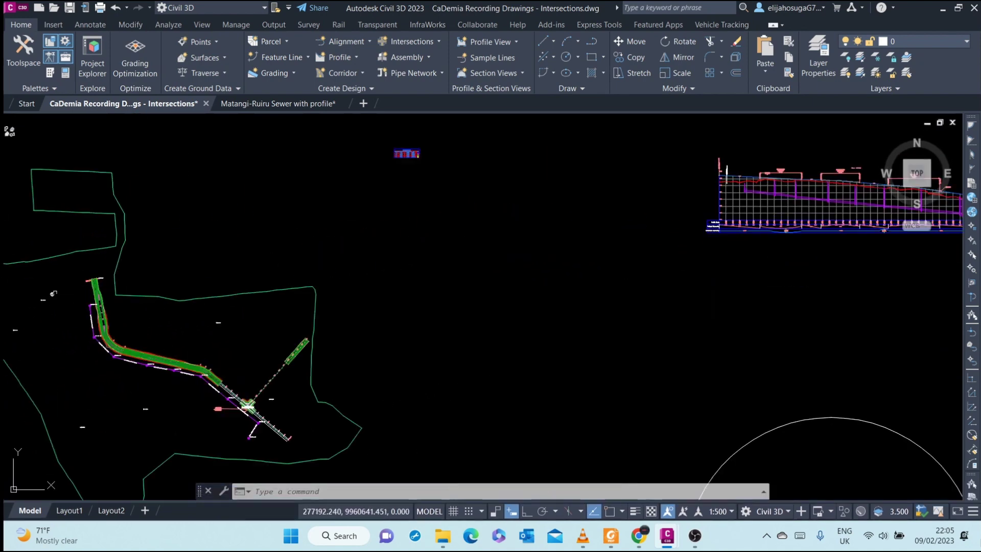
scroll(53, 293, up, 3)
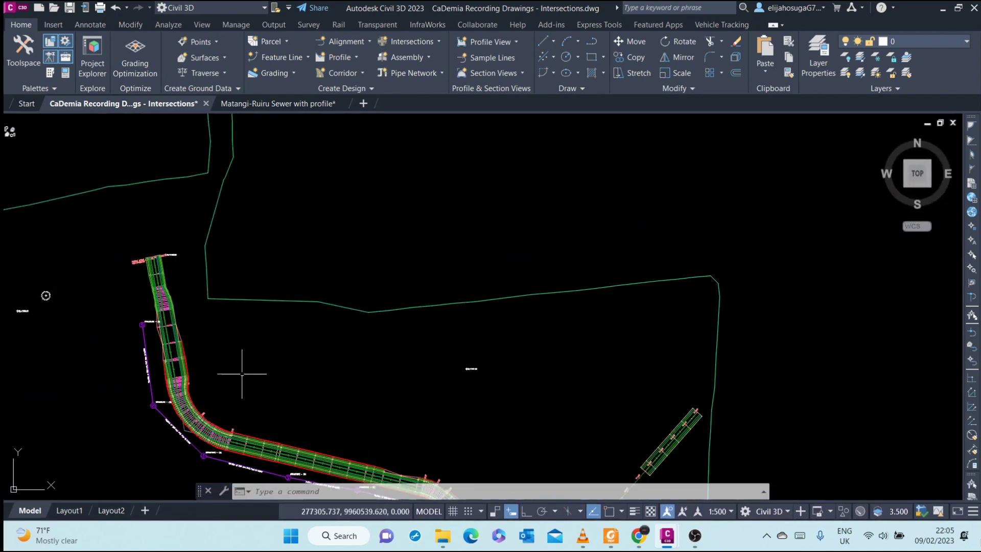
scroll(171, 270, down, 2)
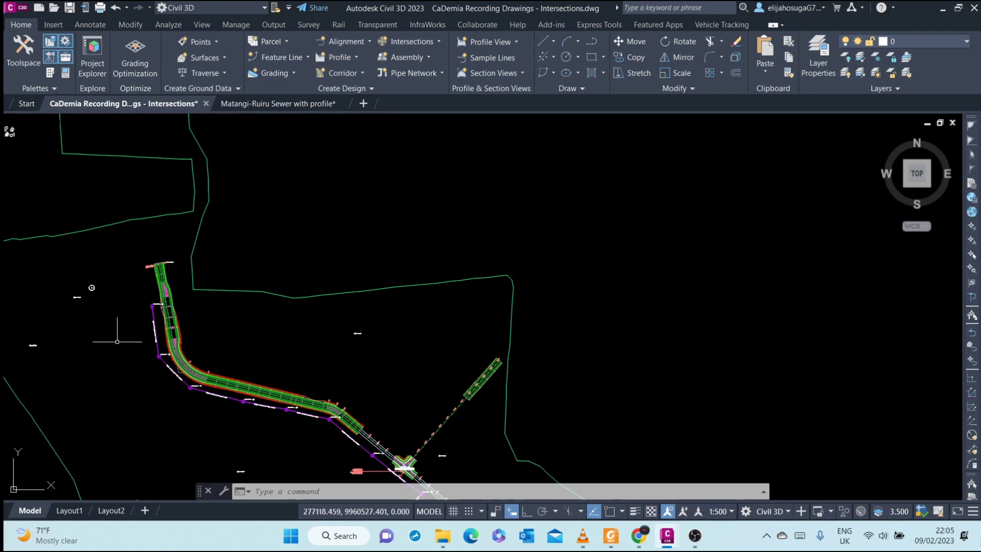
scroll(136, 307, up, 5)
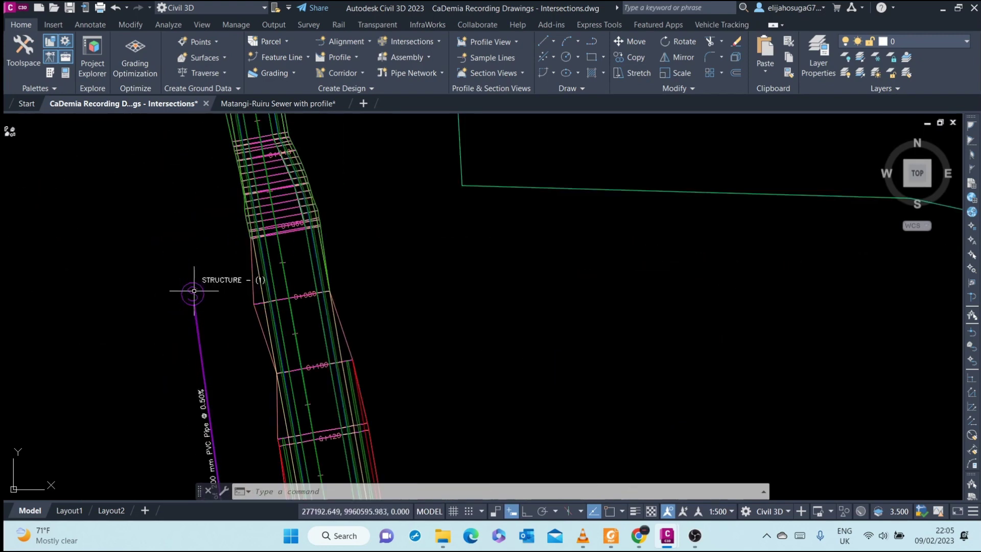
scroll(153, 294, down, 5)
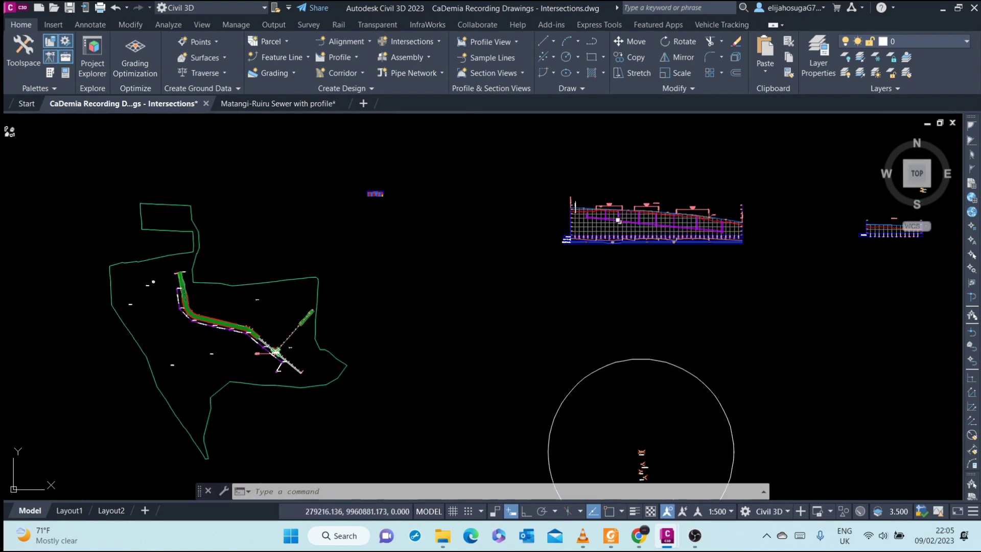
scroll(664, 218, up, 5)
scroll(484, 227, down, 5)
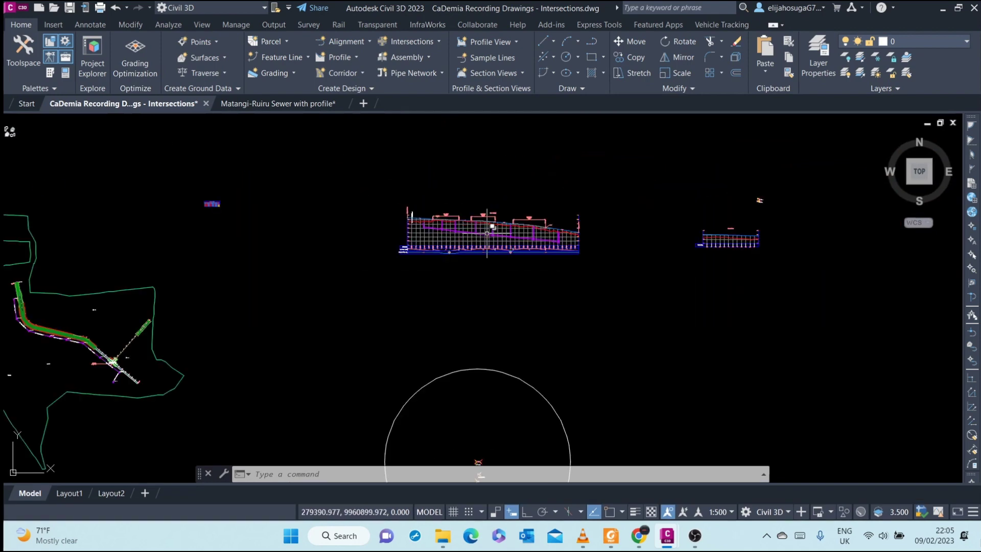
scroll(486, 230, up, 7)
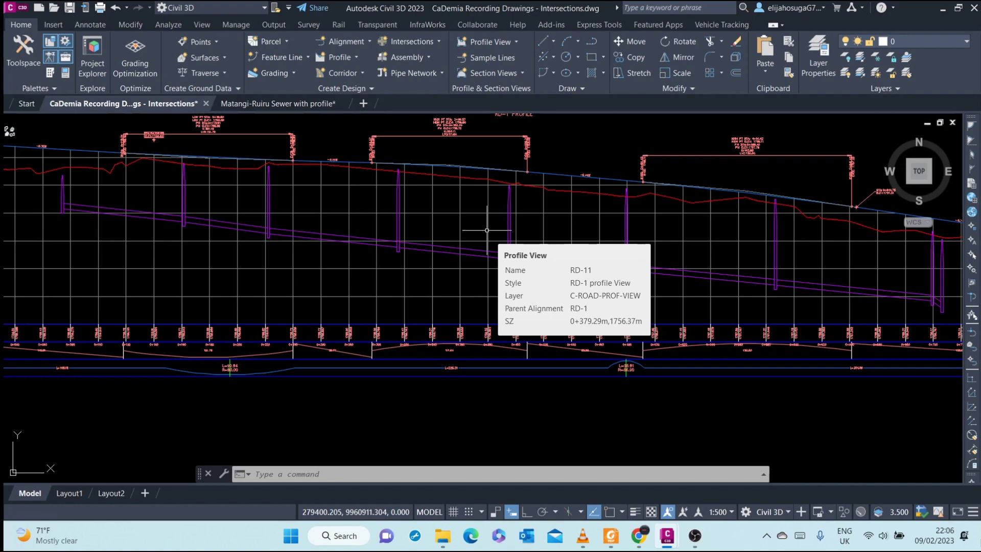
scroll(655, 288, down, 3)
middle_drag(683, 273, 415, 269)
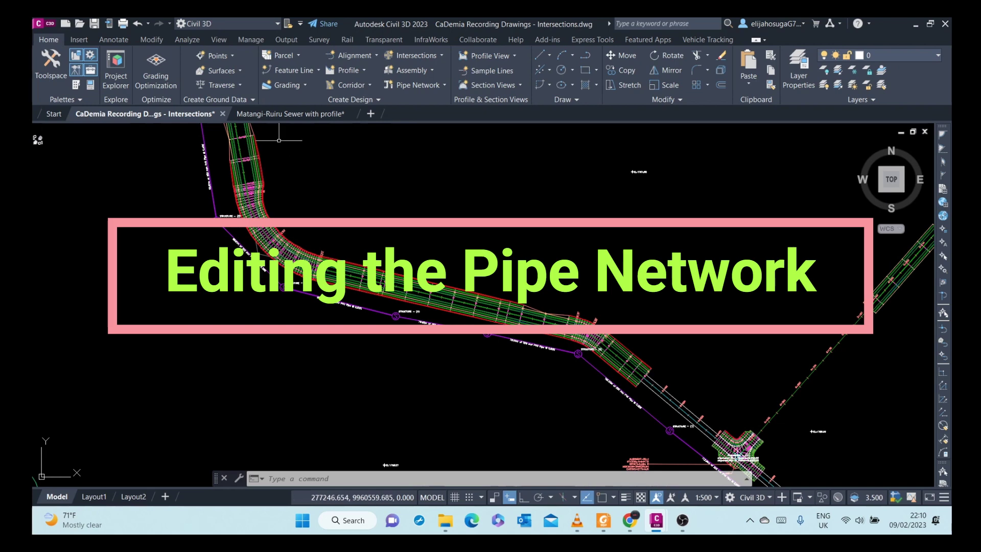
middle_drag(202, 153, 227, 205)
scroll(228, 205, up, 3)
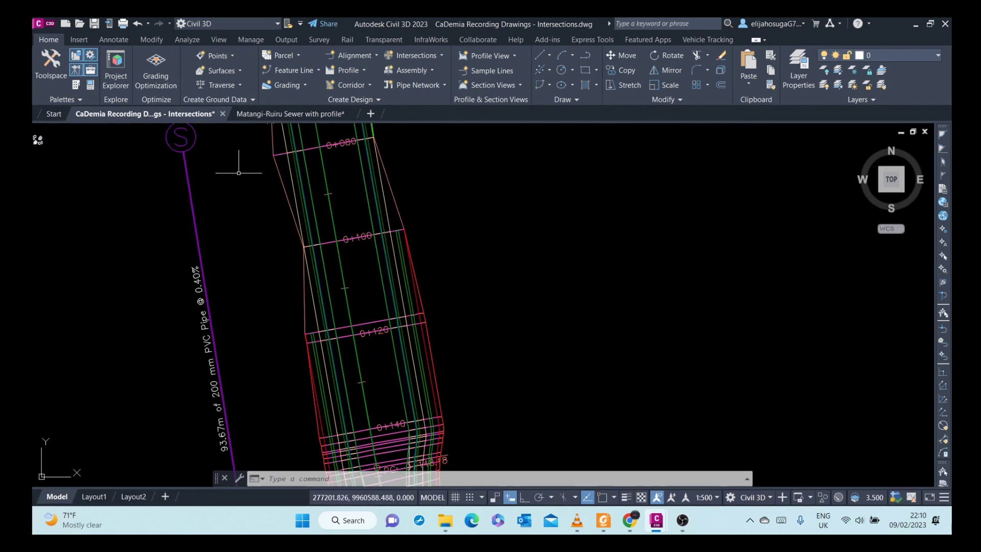
scroll(222, 198, down, 3)
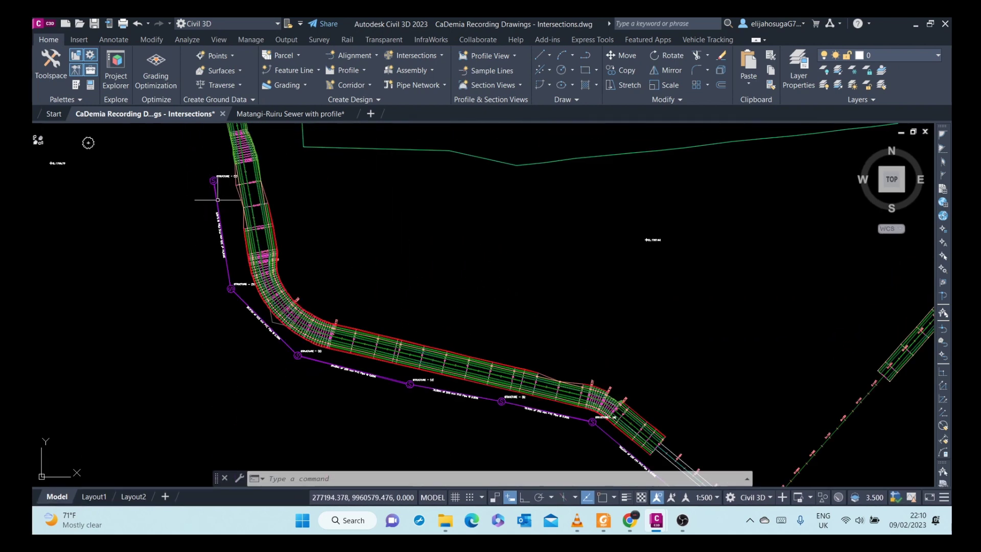
click(215, 200)
scroll(216, 242, up, 3)
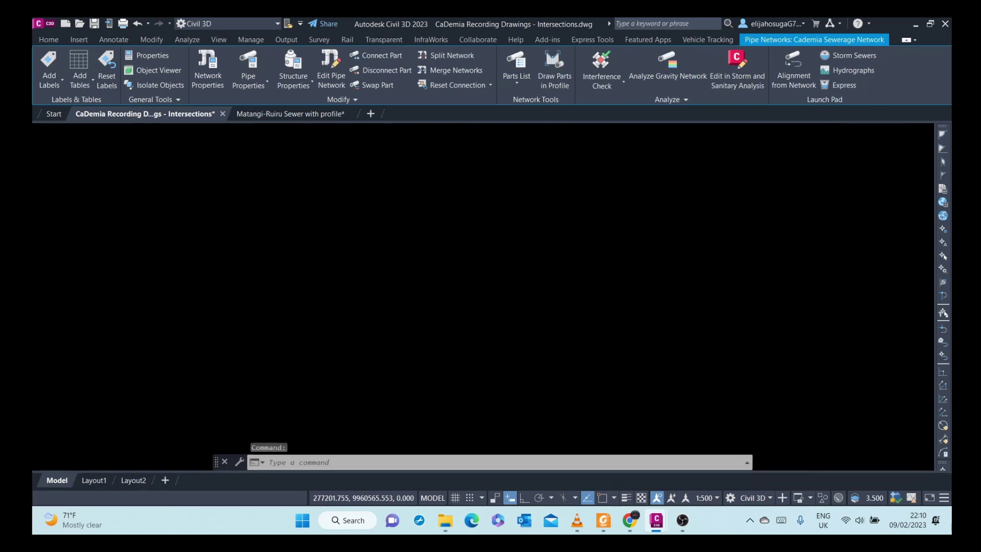
click(341, 257)
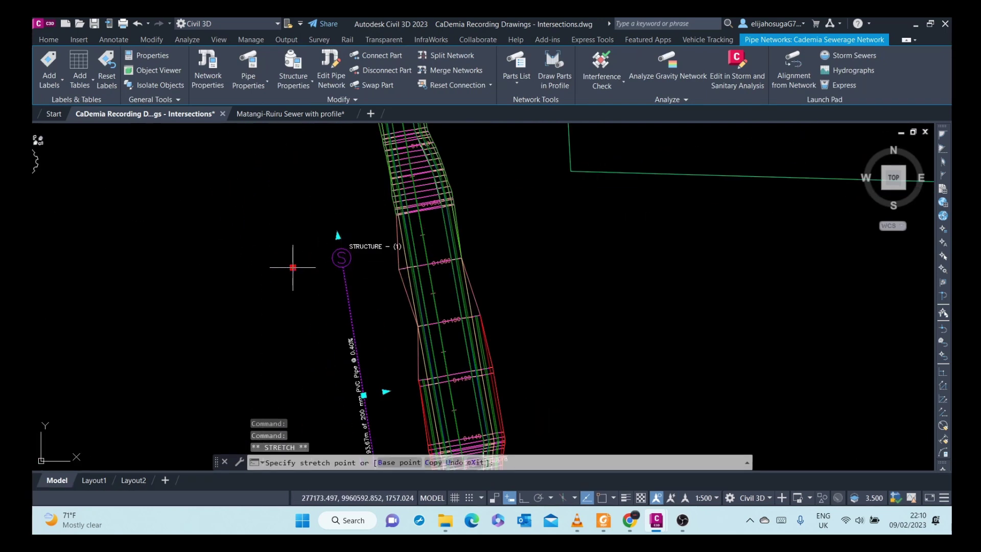
scroll(296, 281, down, 3)
scroll(316, 360, up, 5)
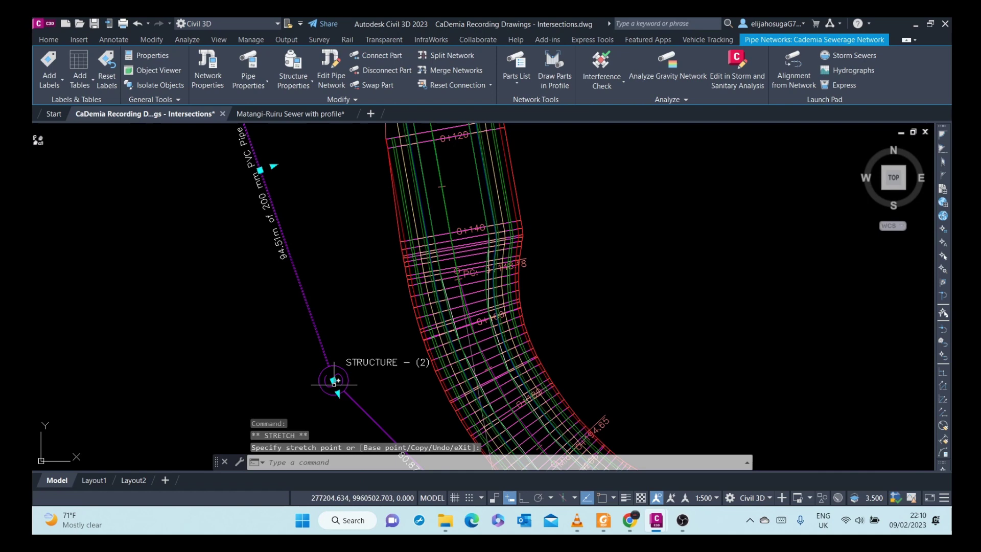
scroll(326, 378, down, 4)
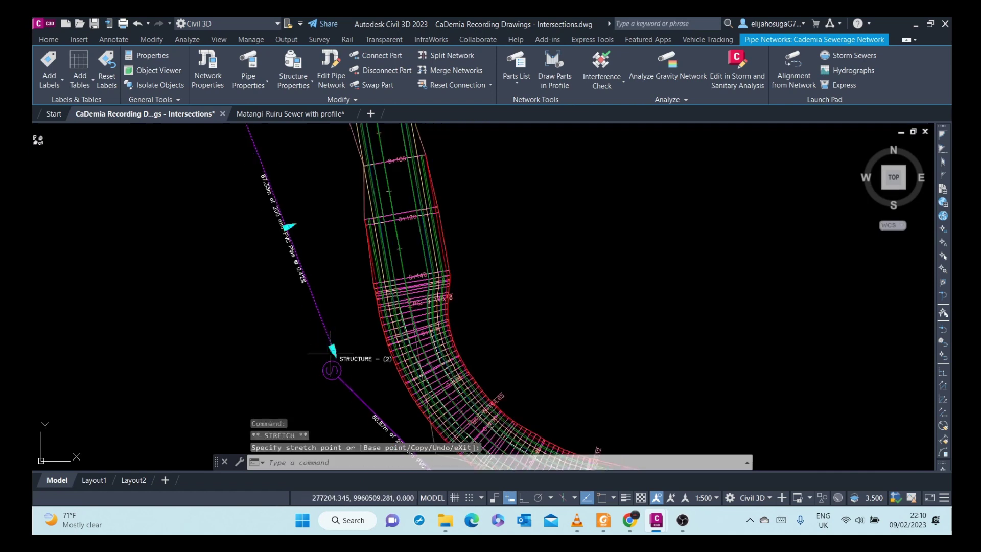
scroll(329, 367, up, 8)
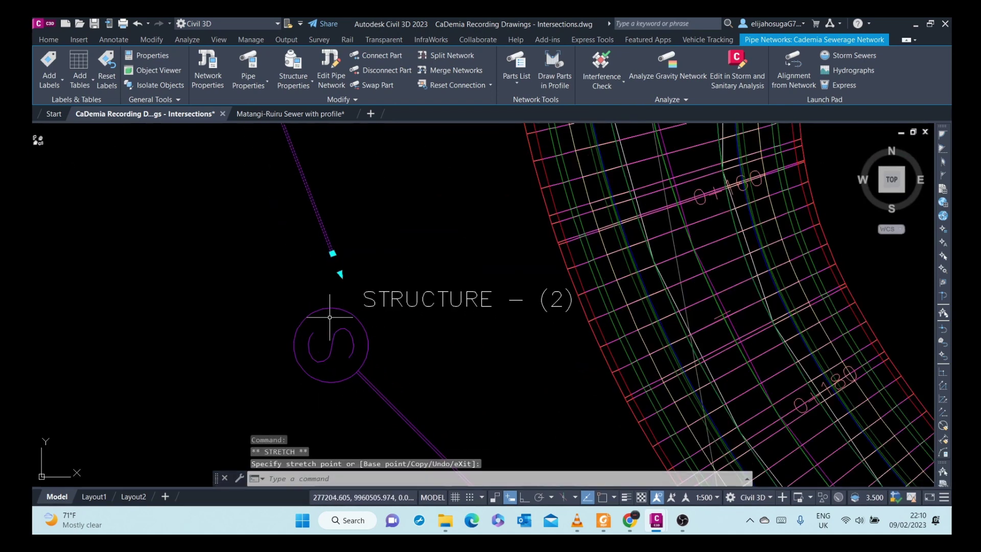
key(ctrl+z)
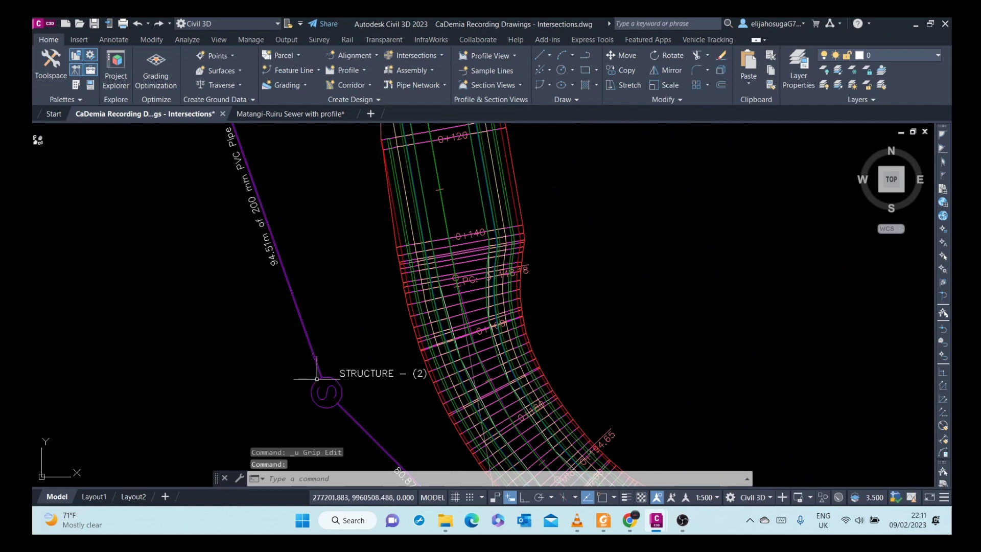
click(316, 378)
click(328, 395)
click(326, 392)
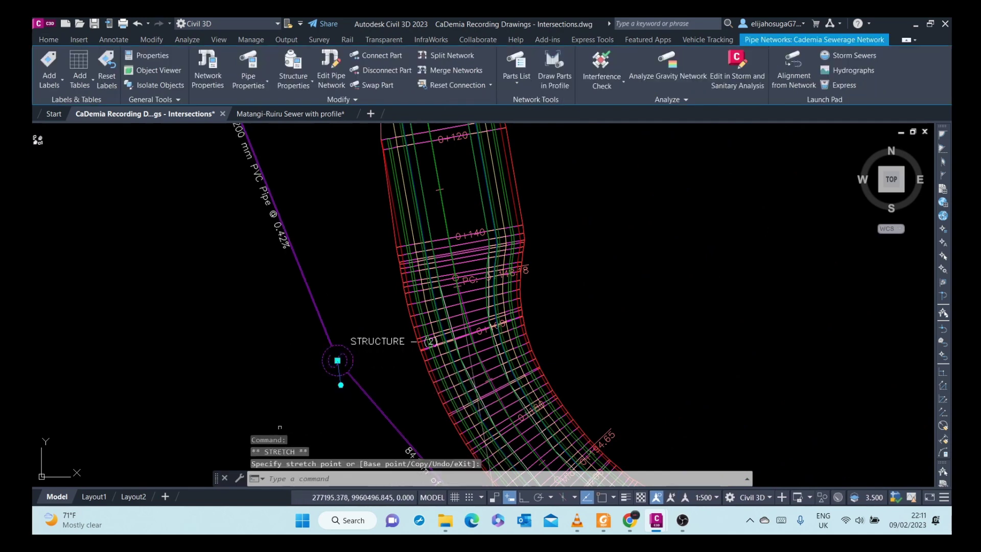
scroll(332, 360, down, 5)
scroll(298, 301, up, 5)
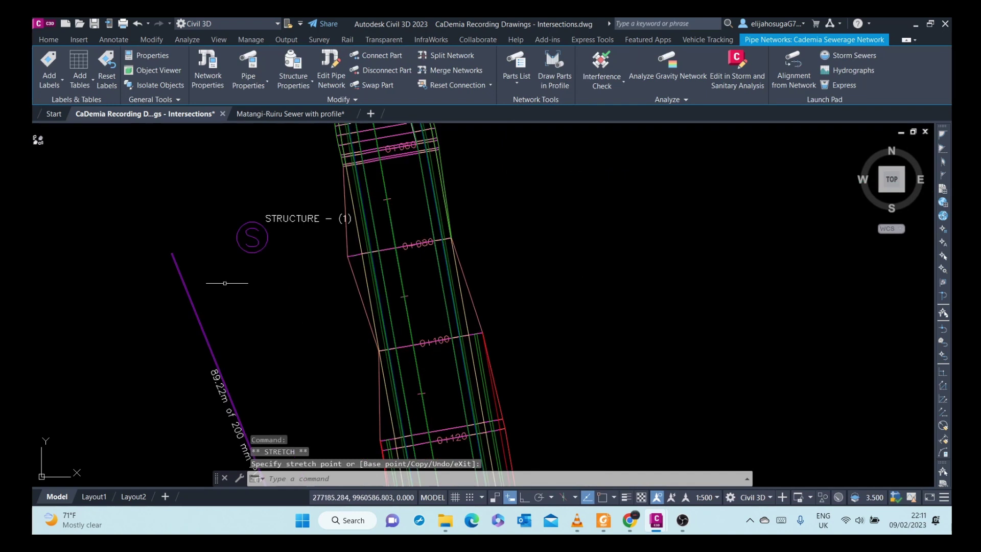
click(173, 252)
click(170, 250)
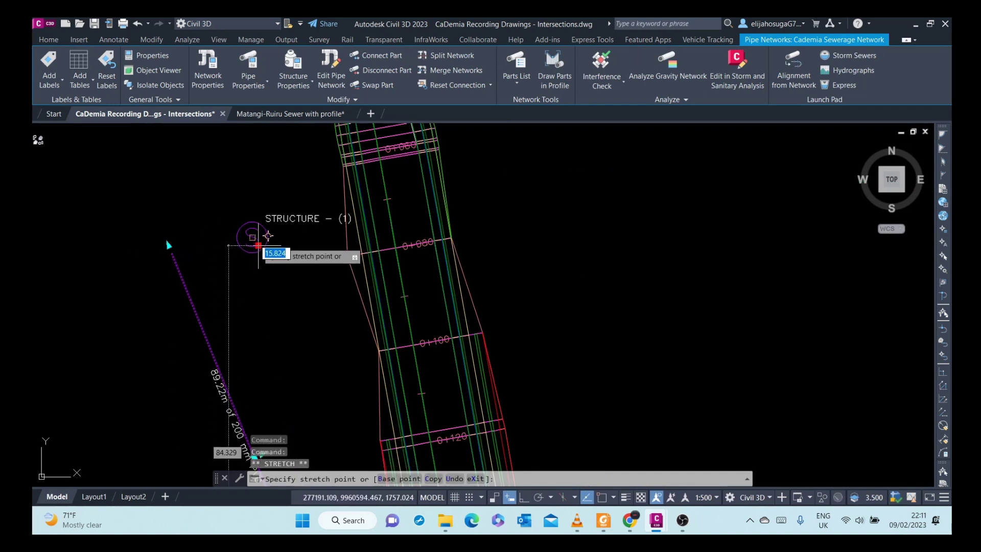
scroll(247, 353, down, 6)
key(Escape)
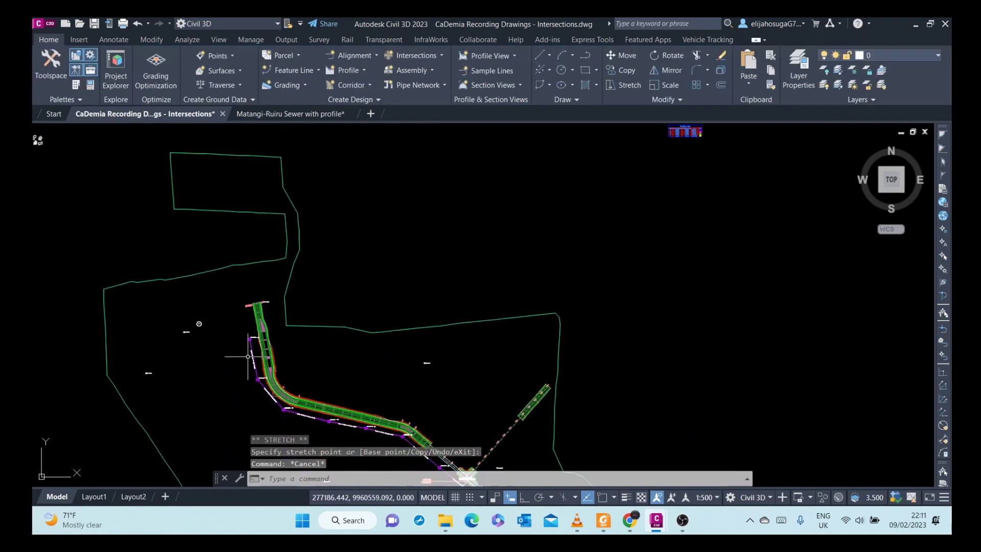
scroll(247, 362, up, 6)
scroll(230, 189, down, 5)
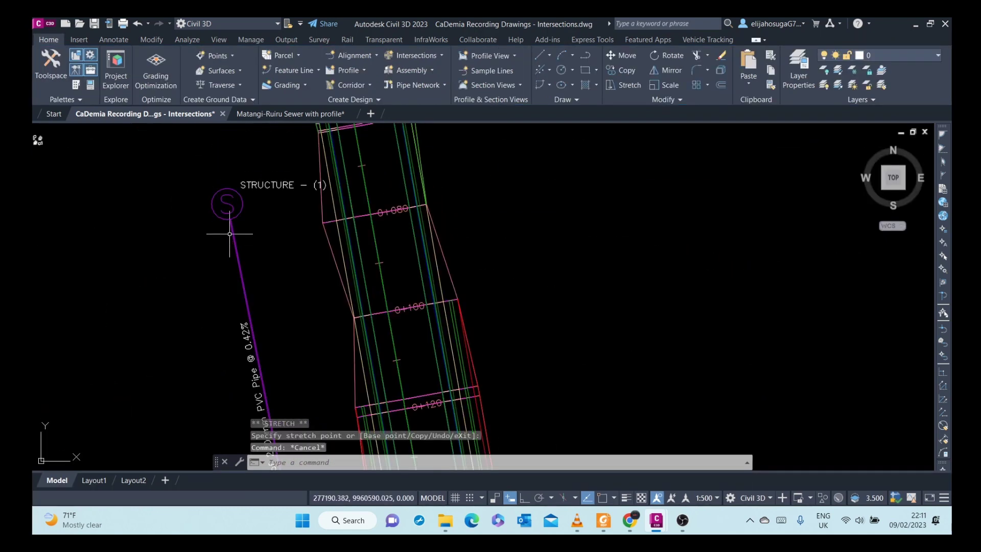
scroll(102, 192, down, 3)
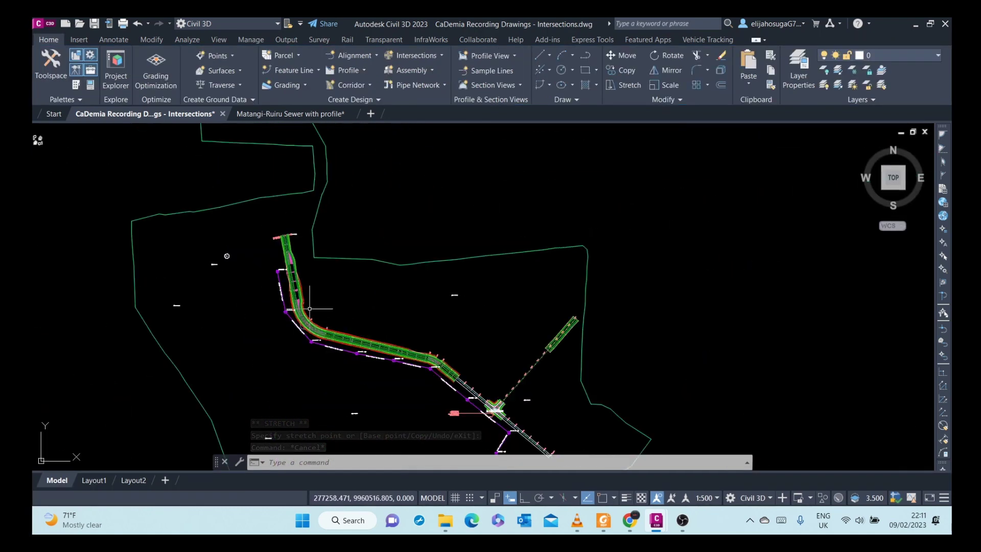
scroll(153, 205, up, 3)
scroll(177, 207, down, 1)
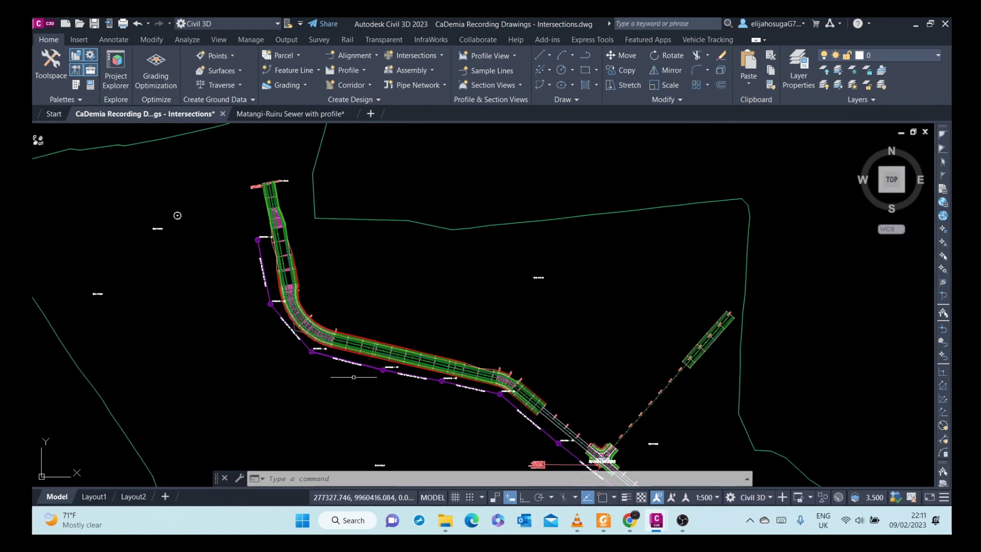
scroll(348, 370, up, 5)
scroll(350, 368, down, 5)
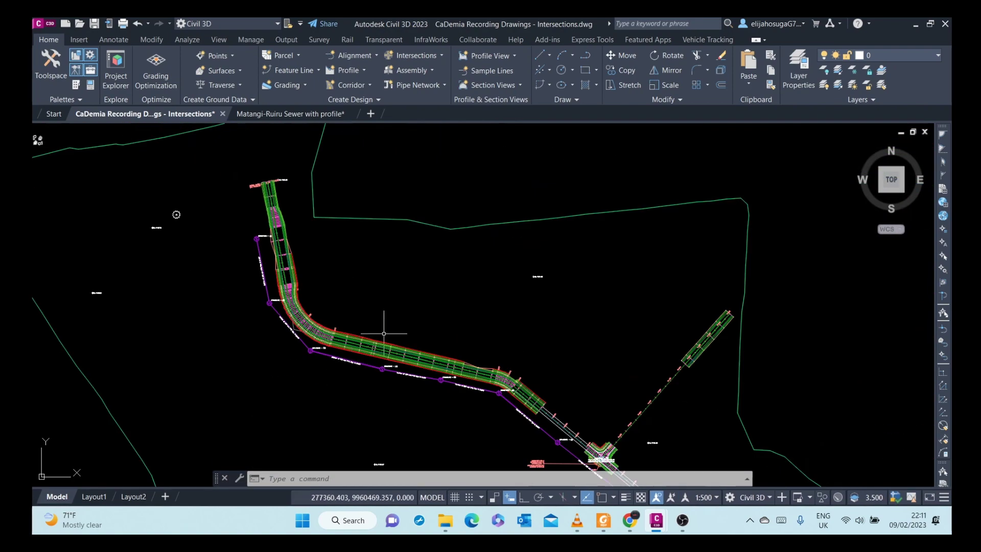
scroll(429, 402, up, 2)
scroll(428, 402, up, 6)
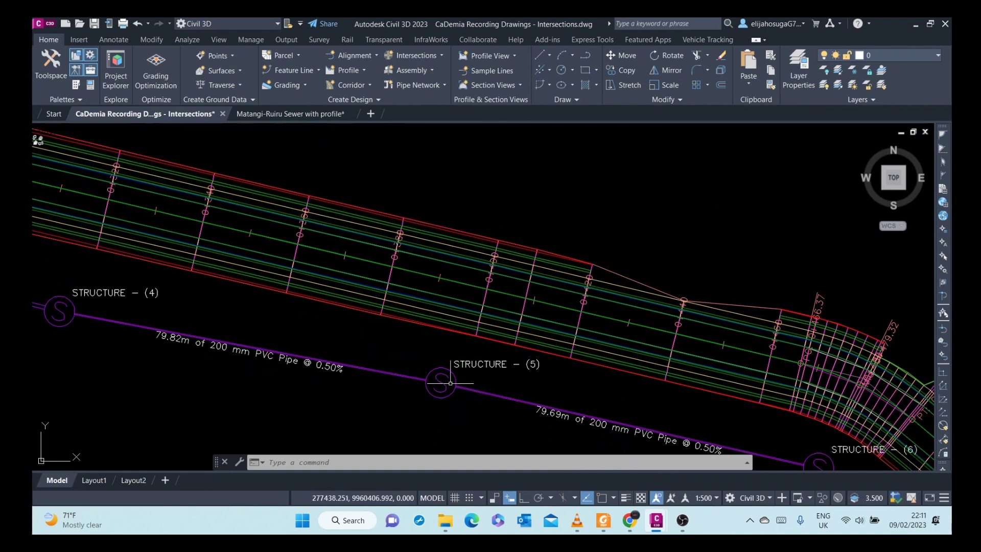
scroll(506, 422, down, 10)
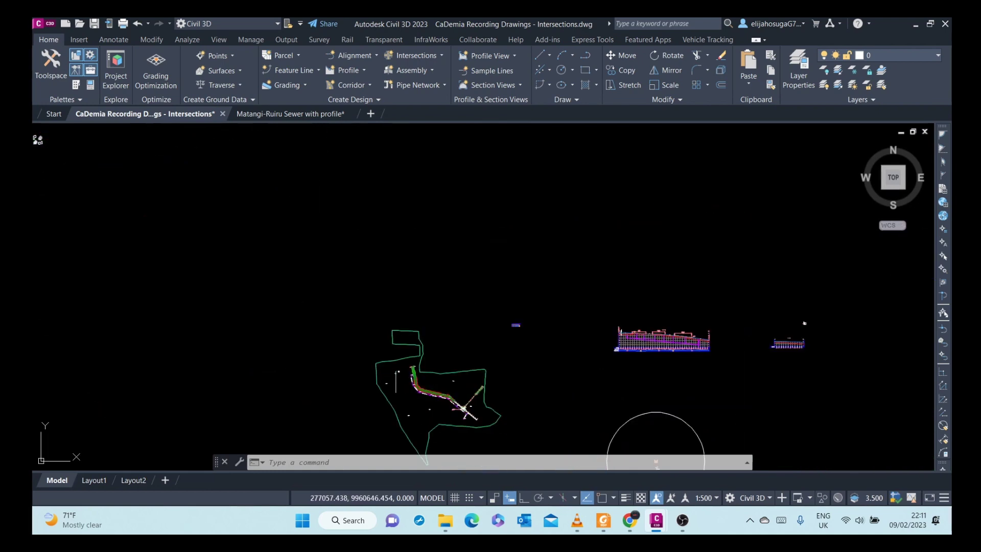
scroll(439, 393, up, 5)
scroll(450, 394, down, 5)
scroll(345, 341, down, 2)
scroll(485, 319, up, 2)
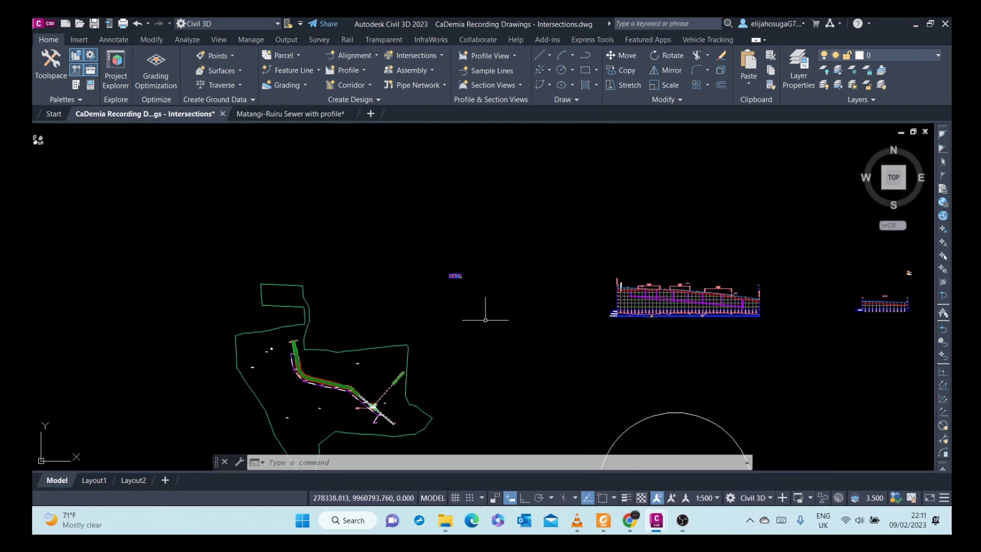
Swap Structure (1) to the 1,500 dia concentric structure size
scroll(305, 373, up, 8)
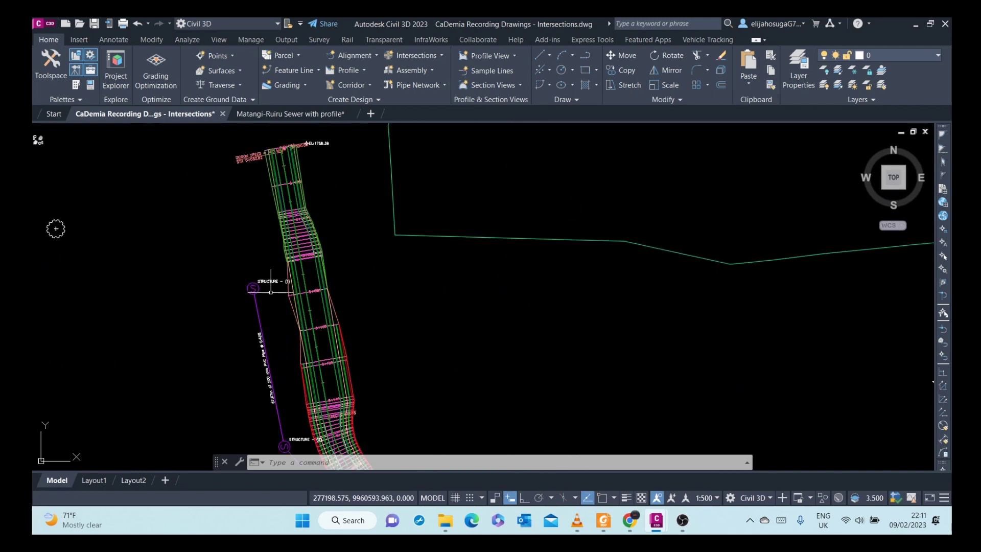
middle_drag(271, 292, 309, 338)
click(301, 333)
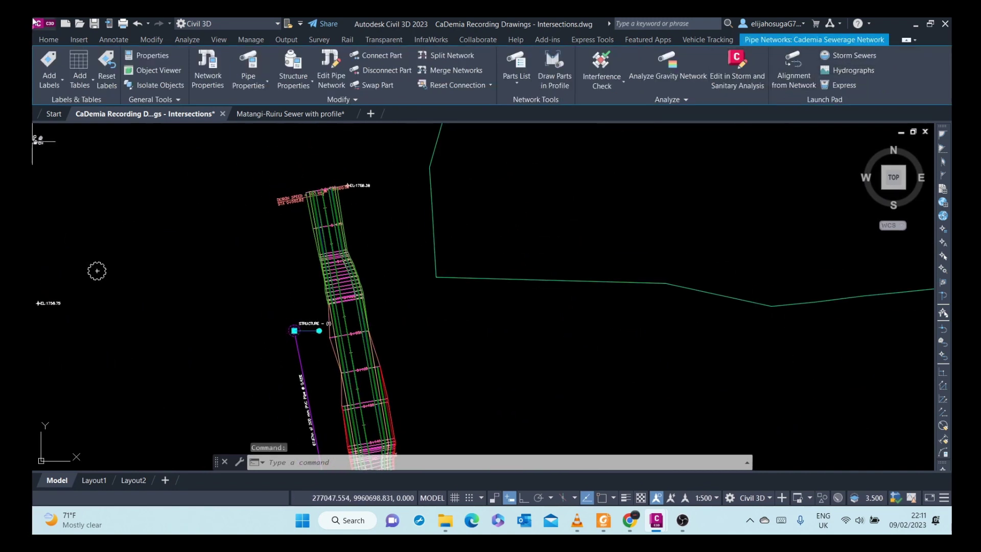
click(372, 85)
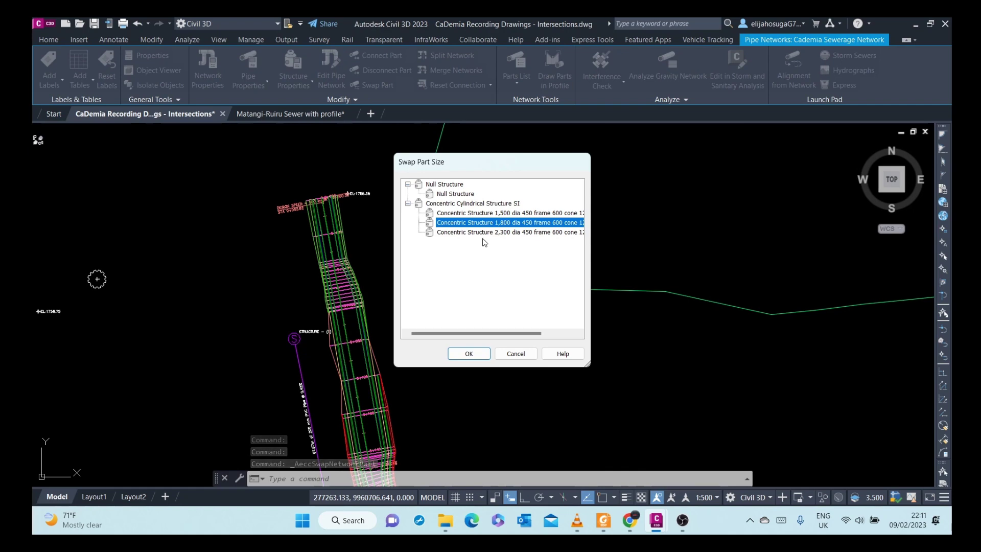
click(459, 212)
click(466, 353)
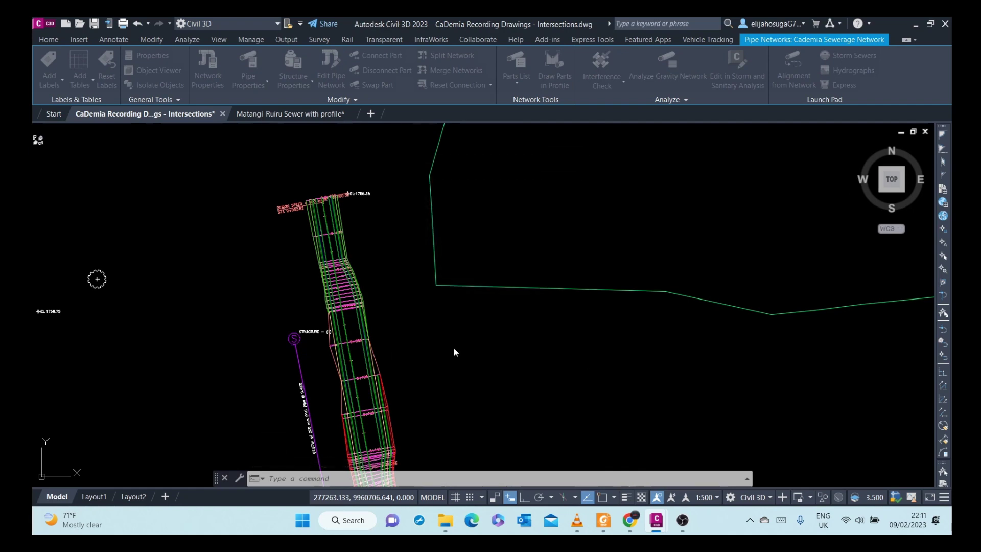
Swap the pipe between the two manholes to another size from the 200, 250, 300 mm PVC list
scroll(306, 329, down, 3)
scroll(318, 329, down, 3)
scroll(437, 322, up, 8)
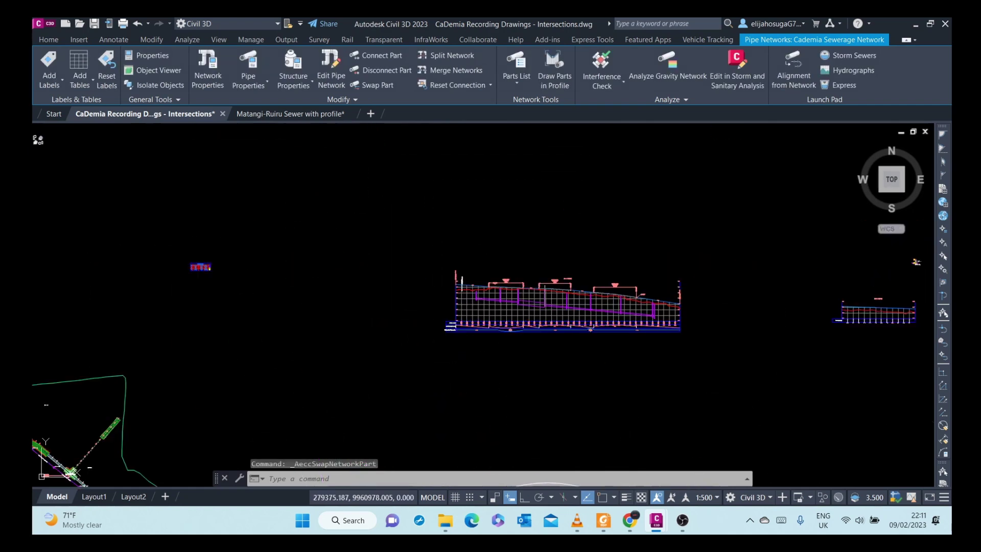
scroll(437, 322, down, 5)
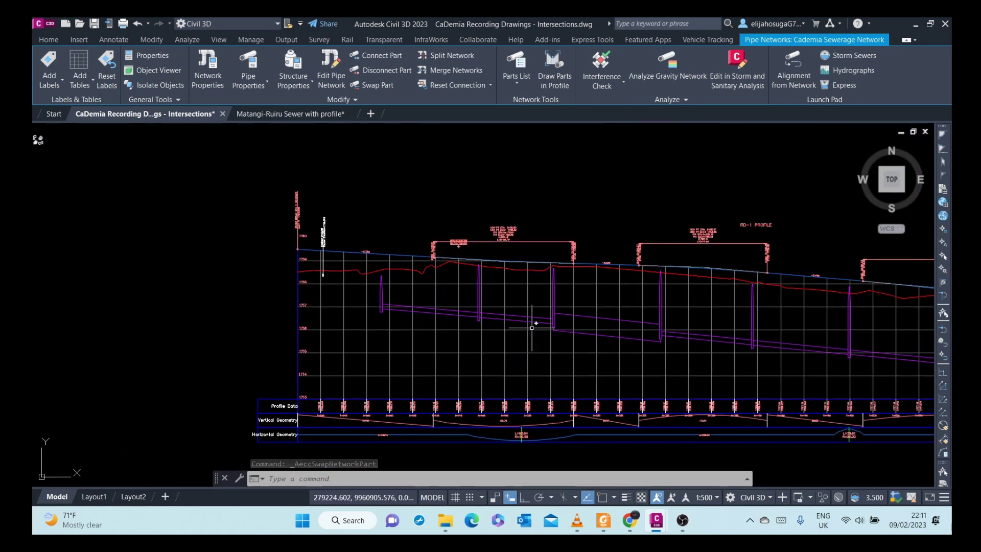
scroll(532, 322, up, 5)
scroll(551, 327, down, 4)
scroll(532, 332, up, 4)
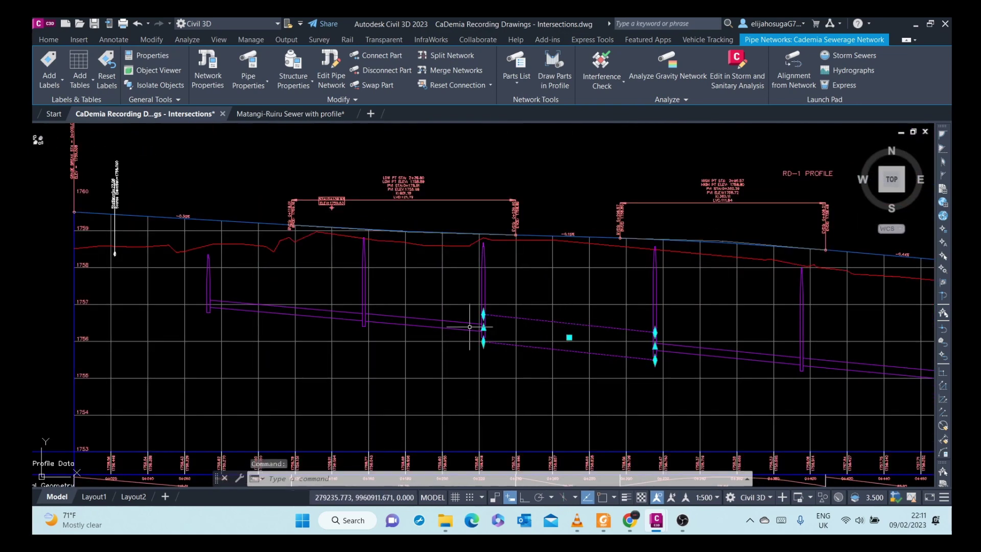
scroll(469, 327, down, 5)
scroll(482, 324, up, 5)
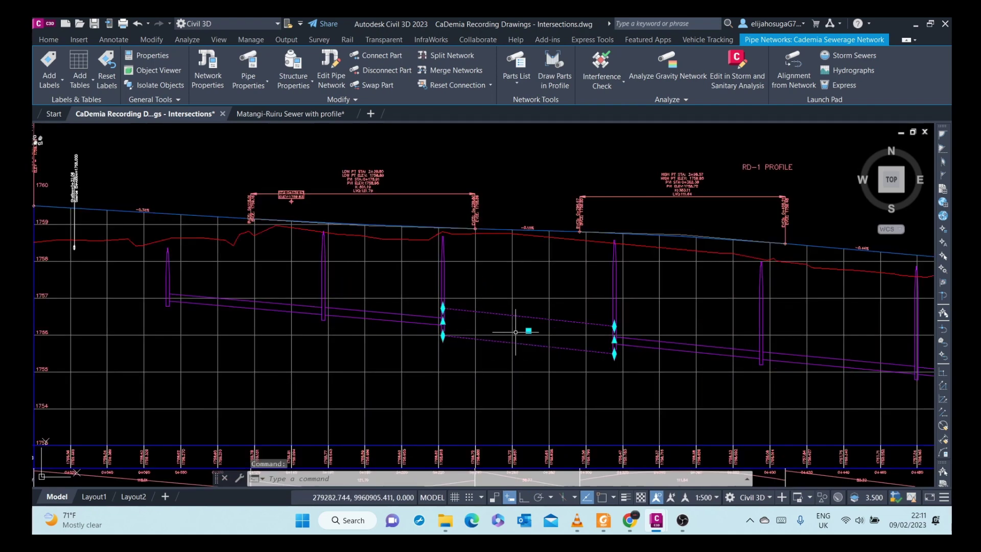
click(377, 85)
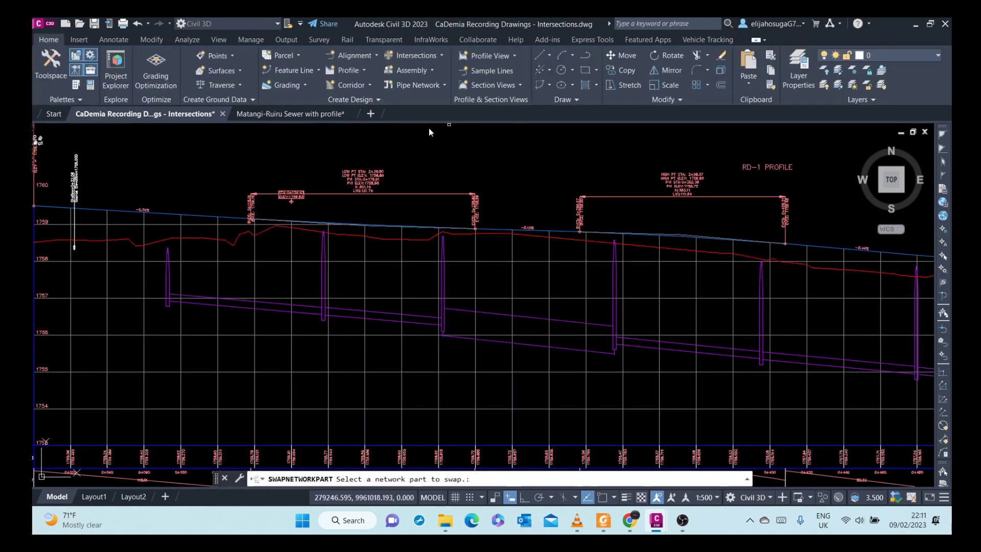
click(493, 314)
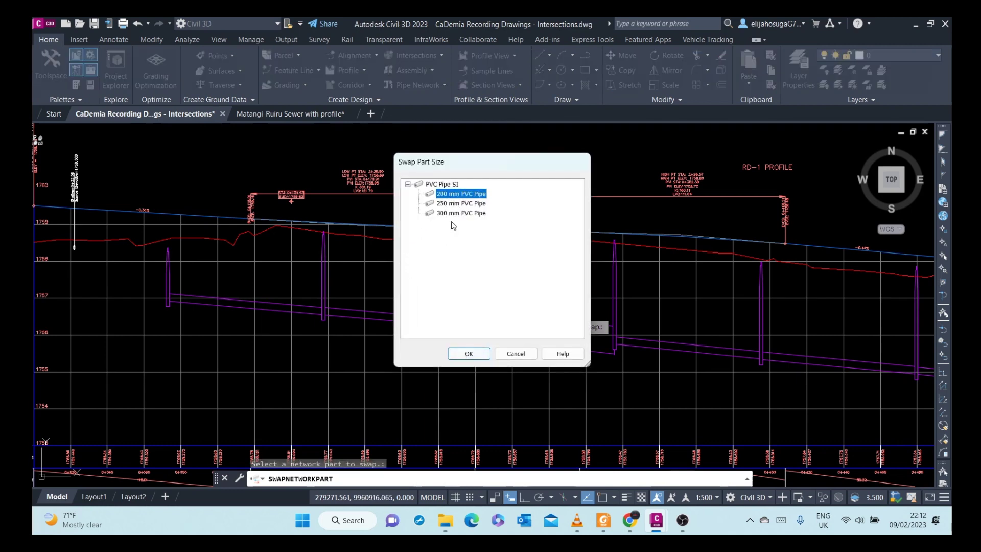
click(468, 353)
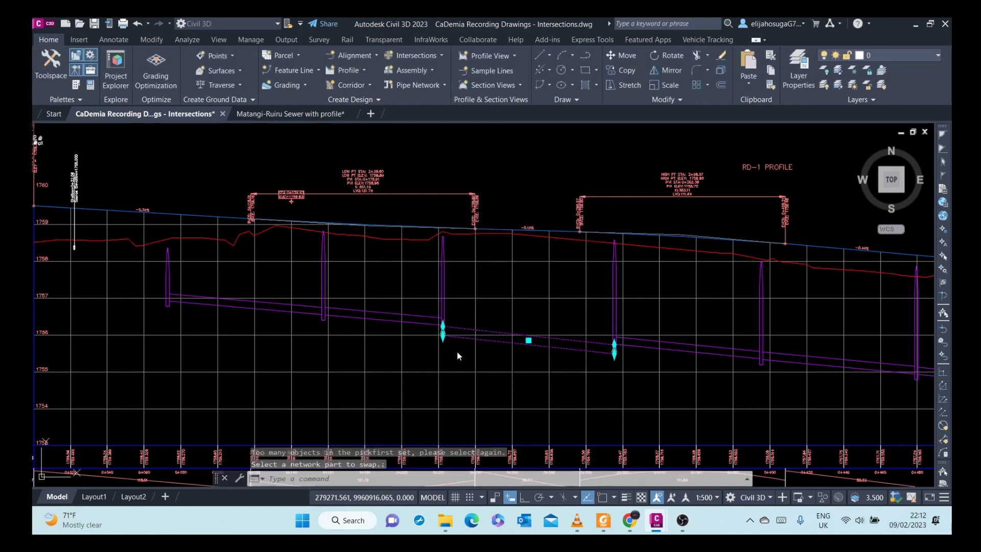
Stretch the pipe end at the left manhole to a new level in the RD-11 profile
scroll(427, 344, up, 5)
scroll(427, 342, down, 5)
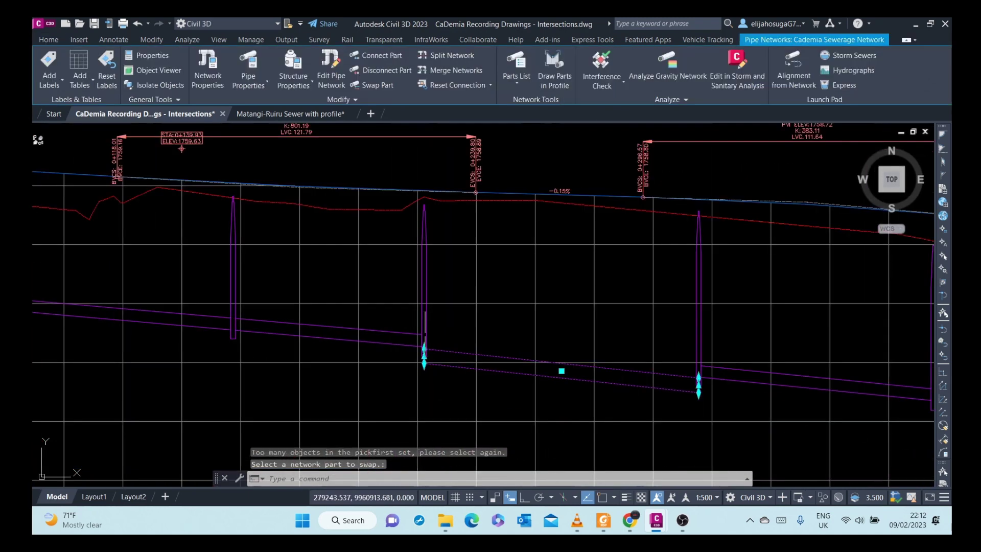
scroll(431, 346, up, 3)
scroll(431, 346, down, 2)
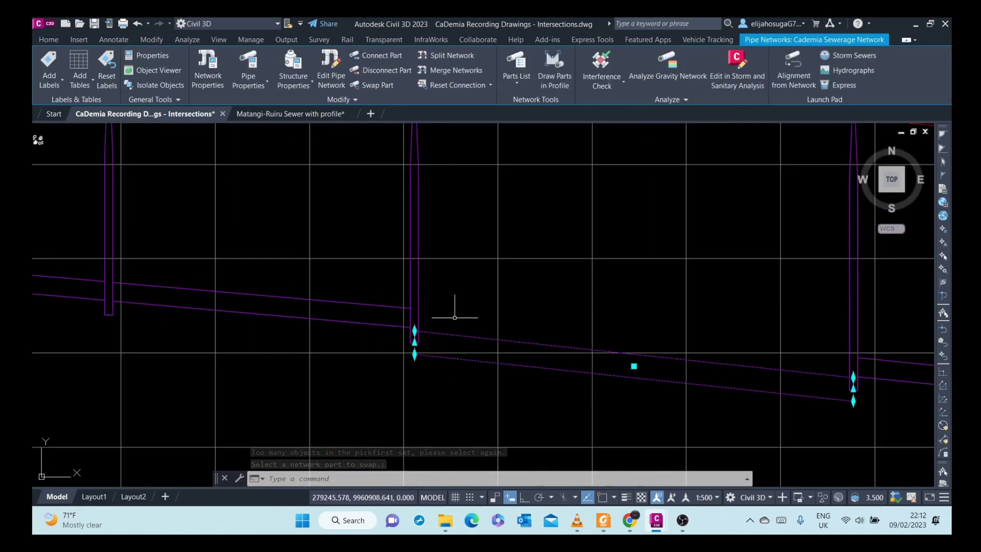
scroll(578, 323, down, 2)
scroll(687, 300, up, 2)
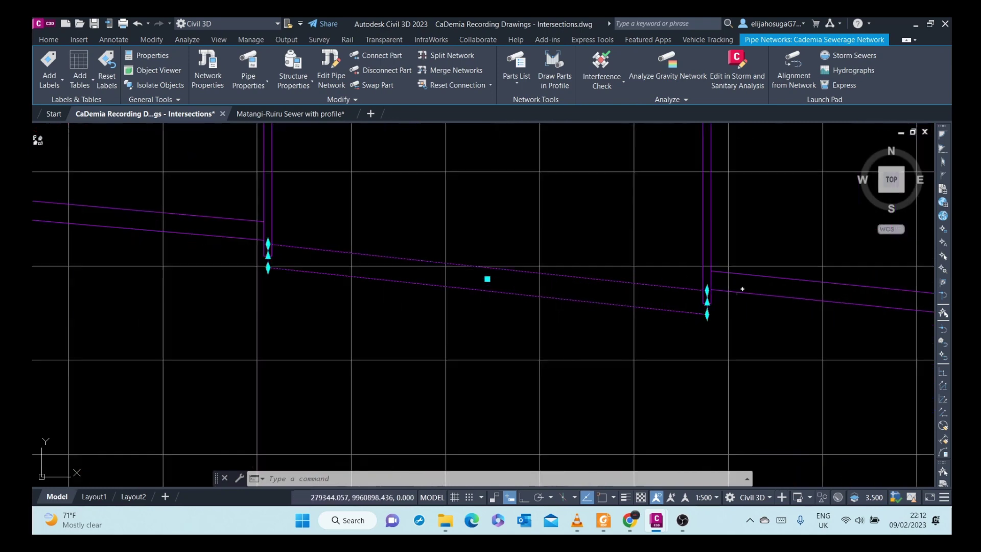
scroll(193, 242, down, 2)
scroll(299, 289, up, 4)
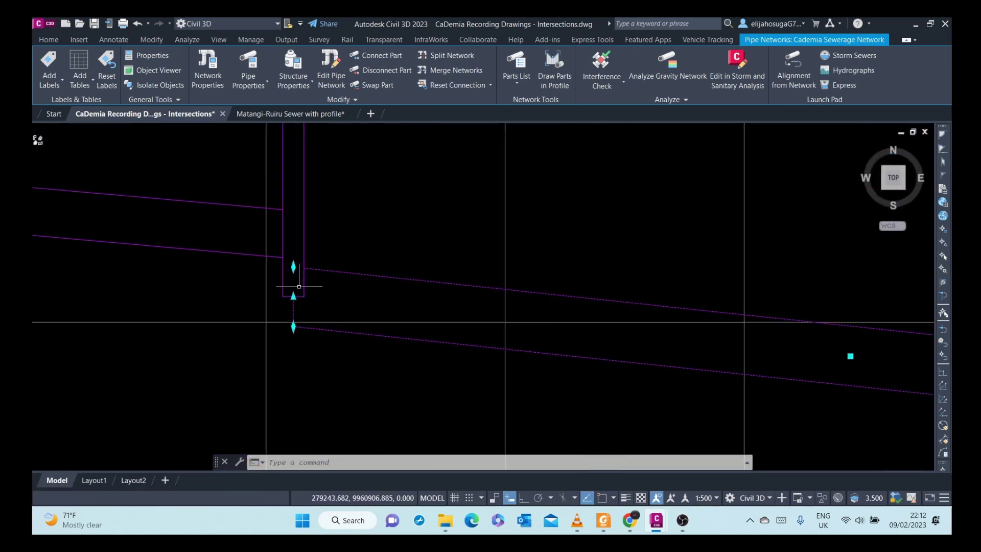
scroll(304, 308, down, 3)
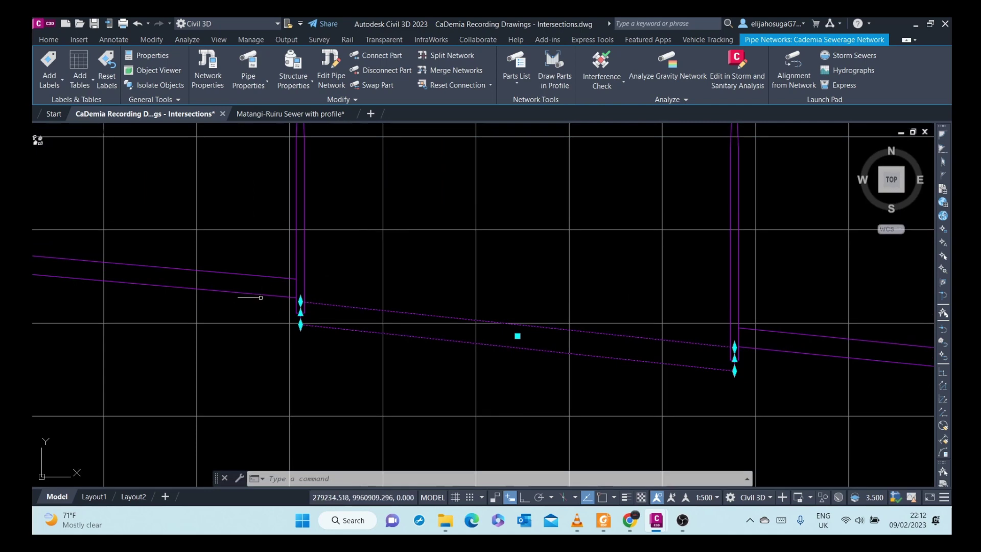
scroll(314, 304, up, 2)
click(321, 303)
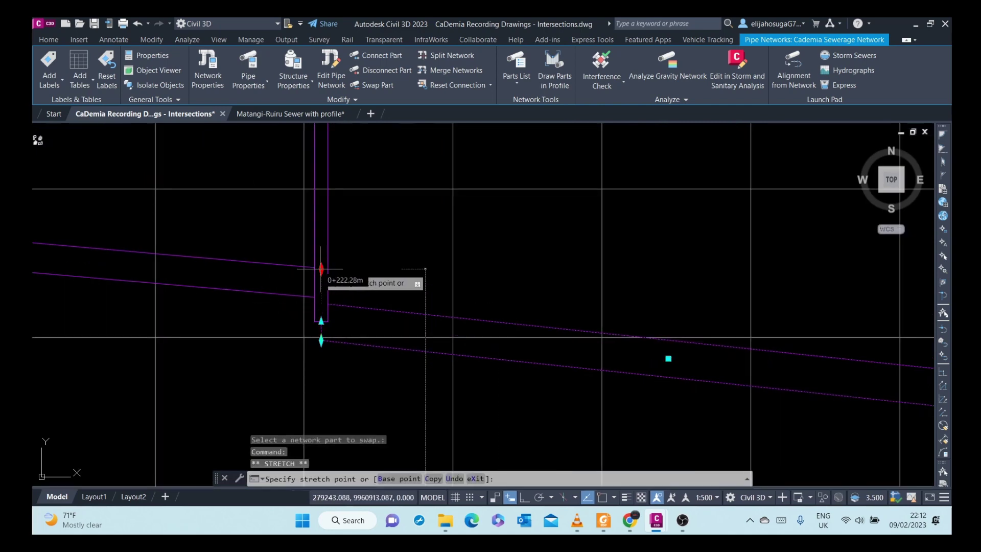
scroll(795, 329, up, 2)
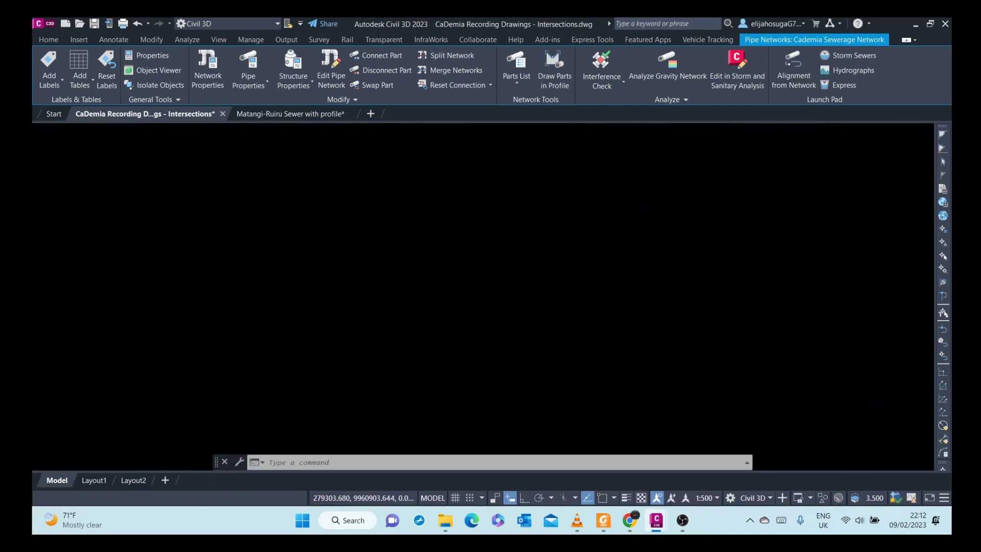
click(589, 352)
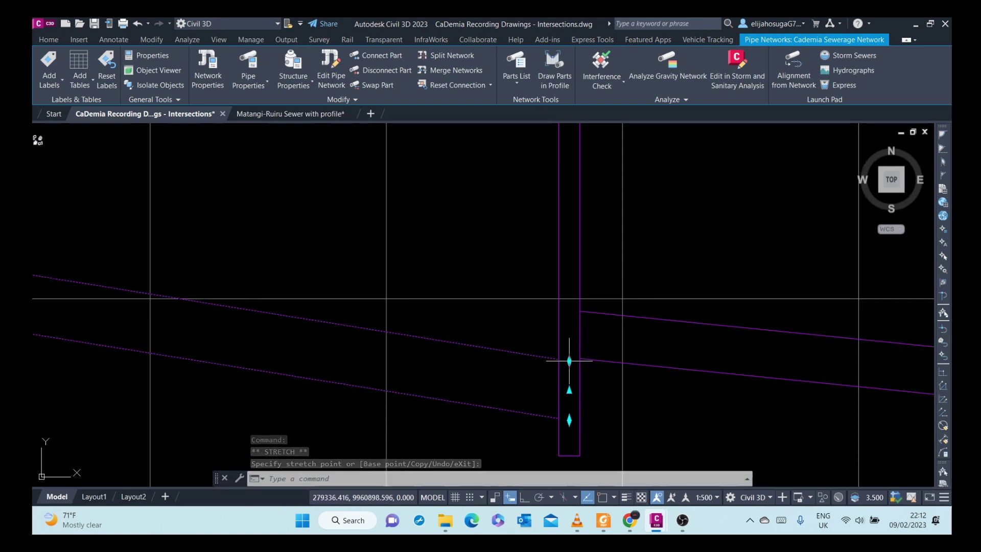
Raise the manhole's level point higher with its grip in the profile view
click(569, 352)
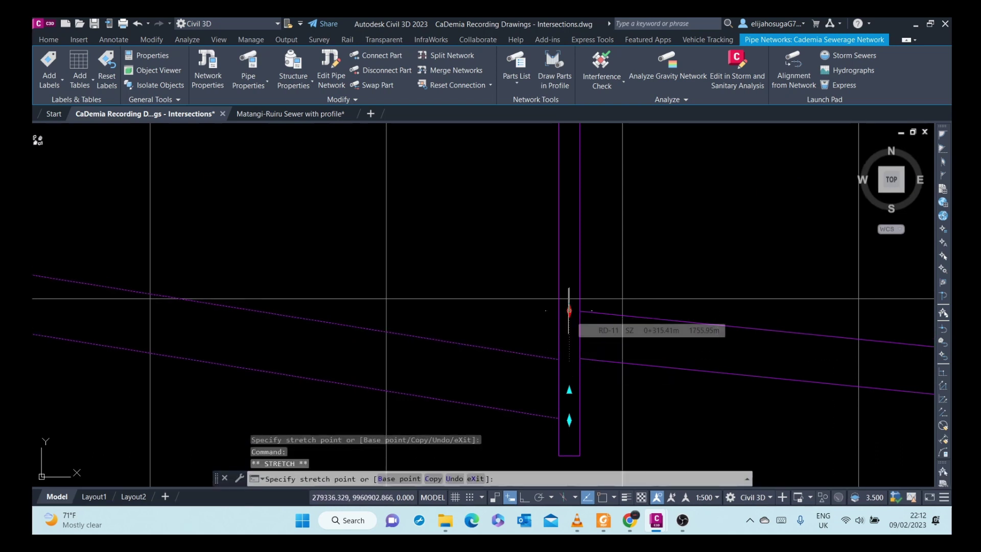
click(569, 310)
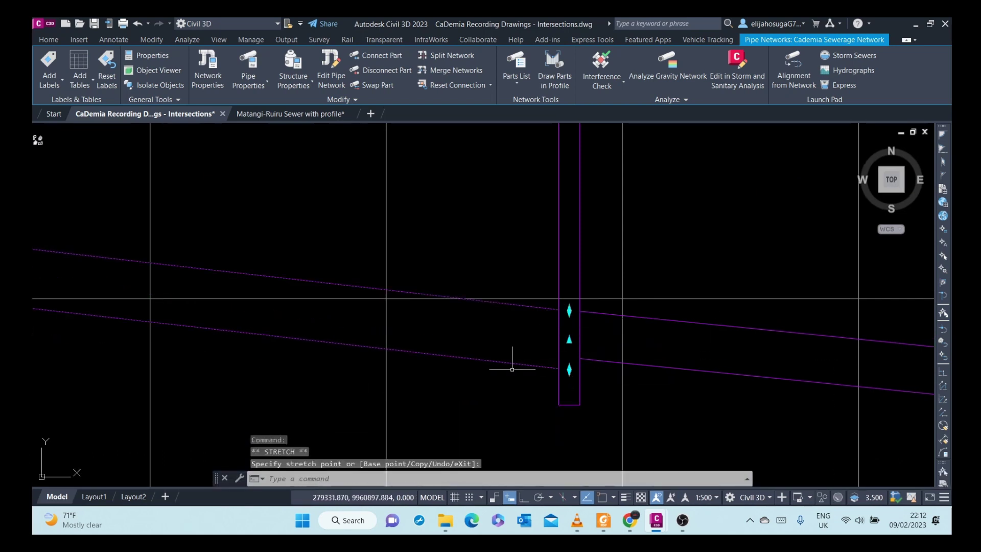
click(569, 310)
key(Escape)
scroll(478, 346, down, 6)
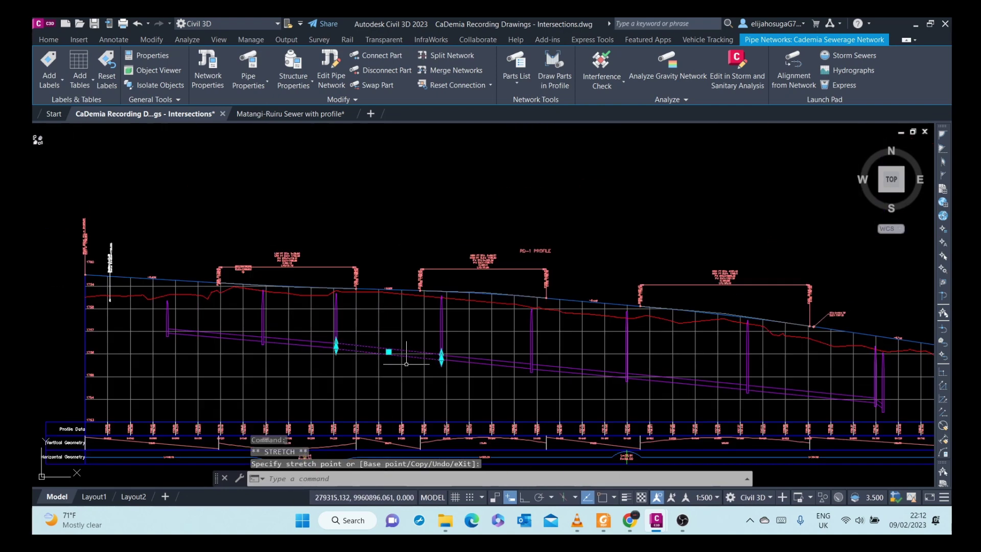
key(Escape)
scroll(717, 313, down, 5)
scroll(538, 317, up, 7)
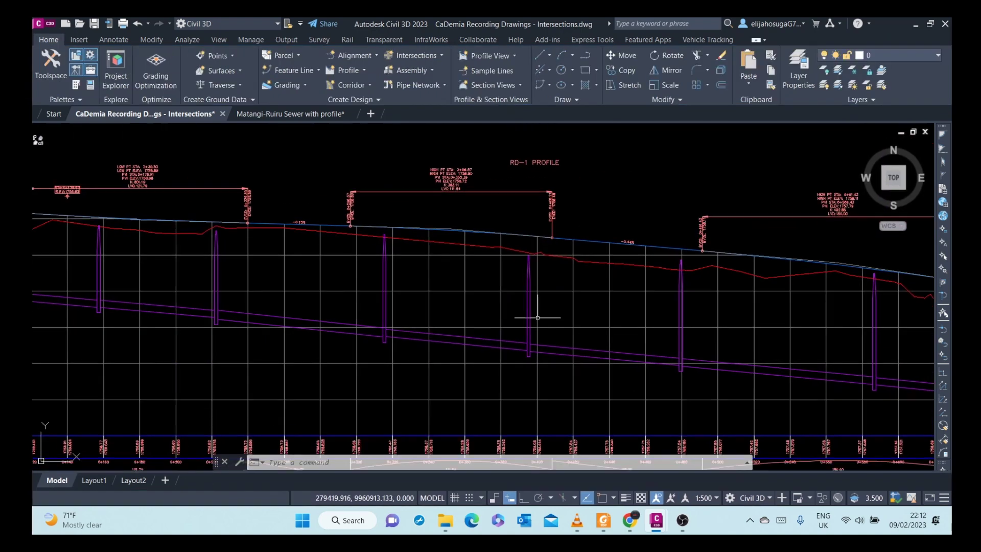
scroll(537, 317, down, 5)
scroll(409, 320, up, 5)
scroll(416, 318, down, 6)
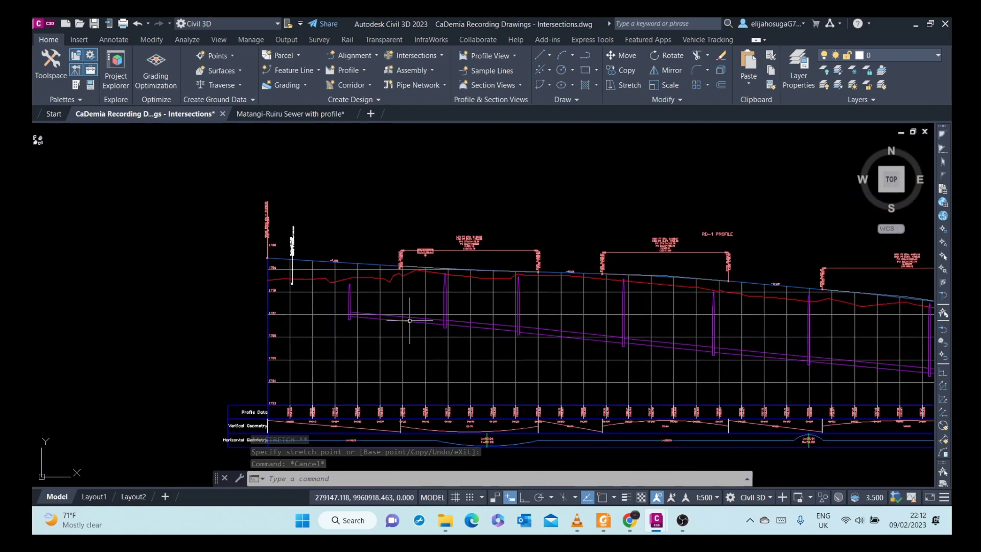
scroll(513, 342, up, 5)
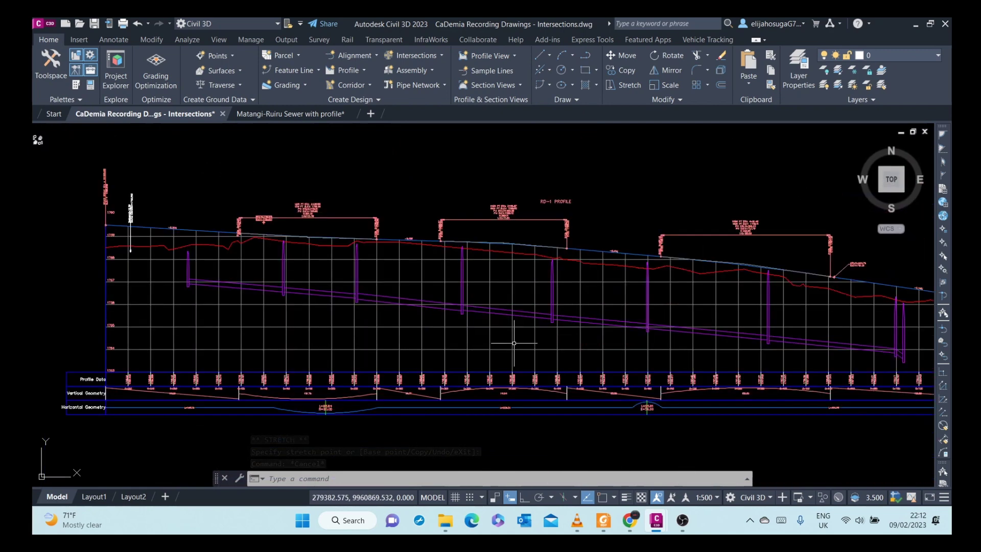
click(463, 287)
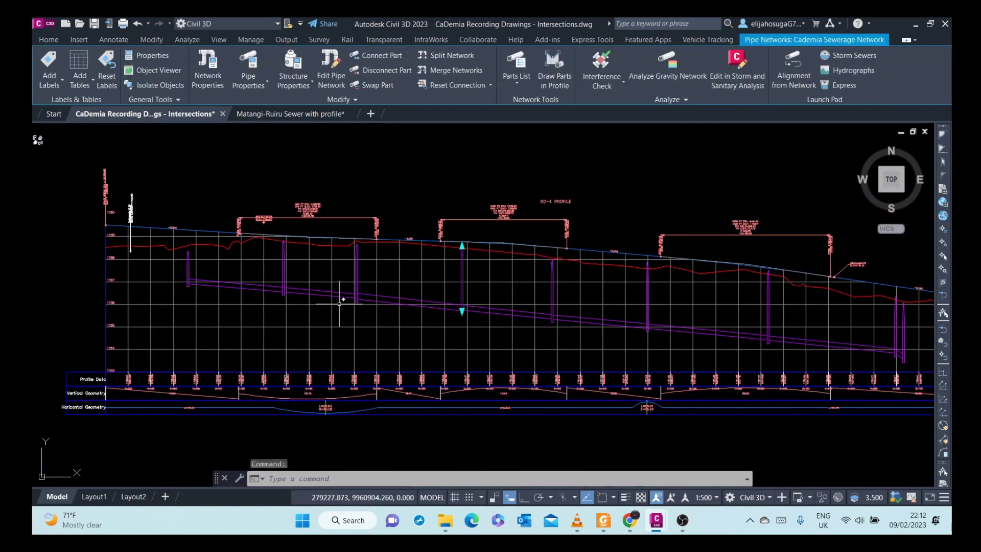
mouse_move(339, 304)
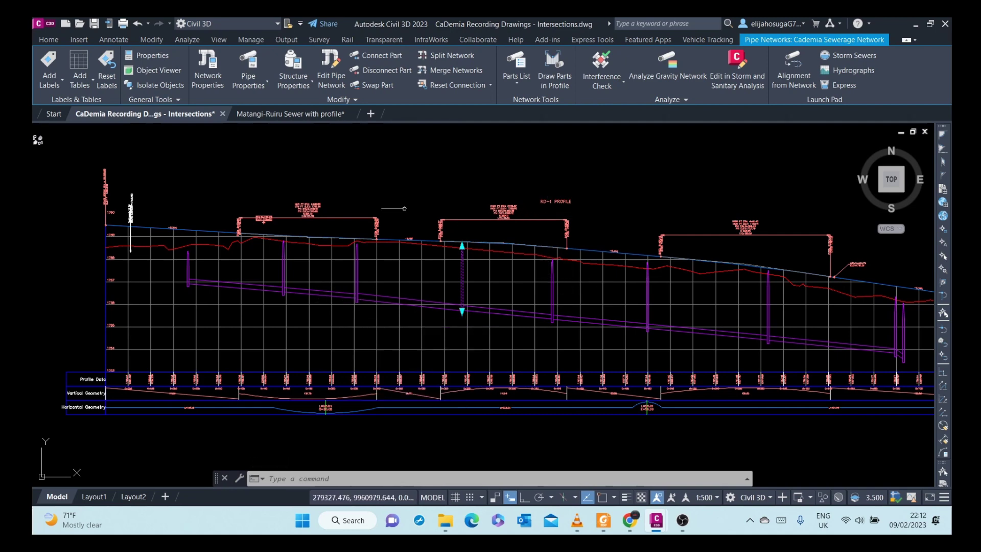
Return to the site plan, clear the structure selection, and frame the pipe network around the road bend
scroll(390, 272, down, 4)
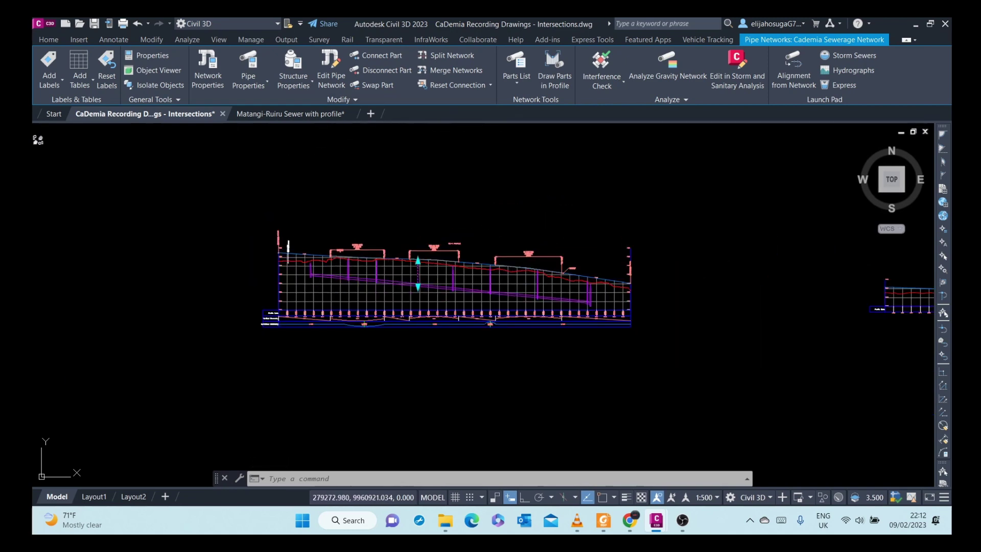
middle_drag(320, 302, 491, 354)
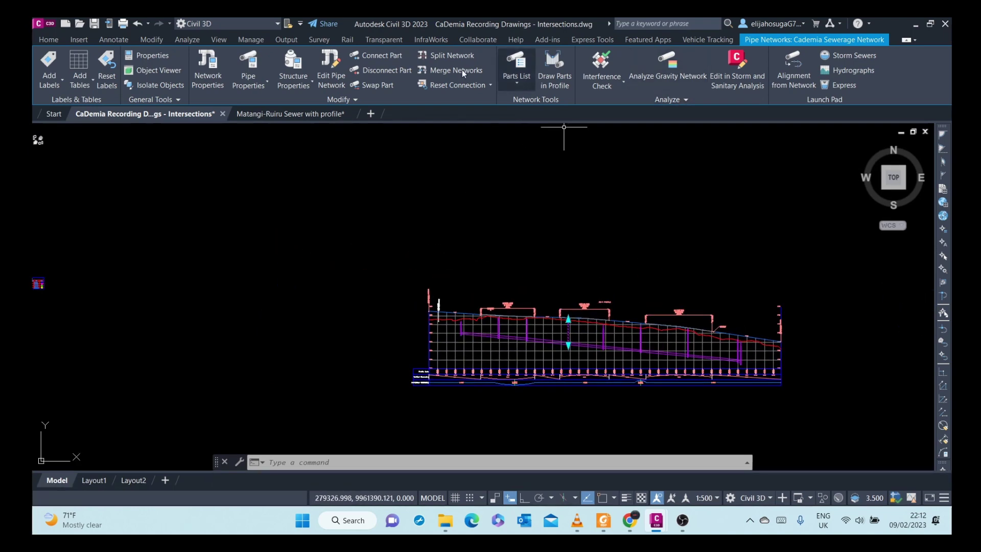
scroll(487, 225, down, 4)
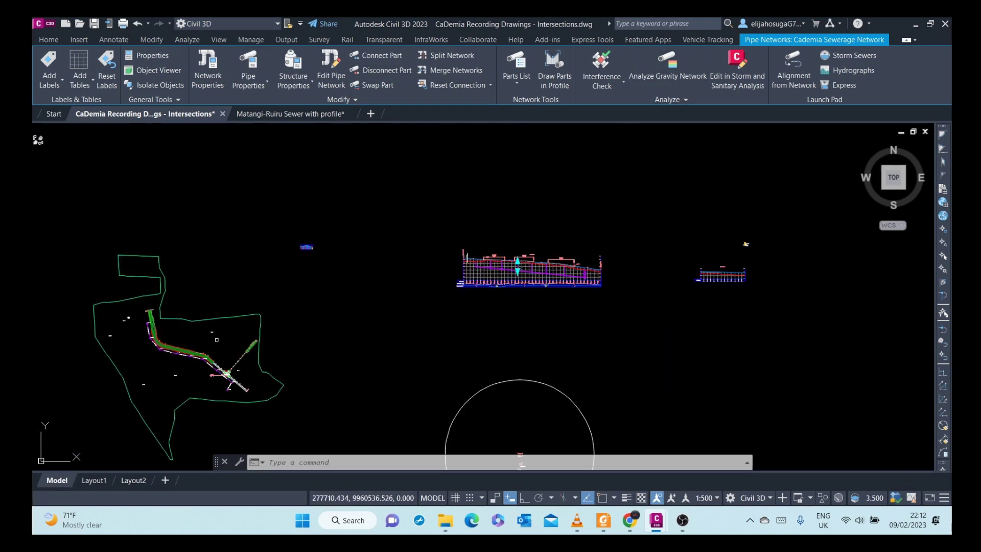
middle_drag(185, 368, 361, 319)
scroll(361, 319, up, 4)
key(Escape)
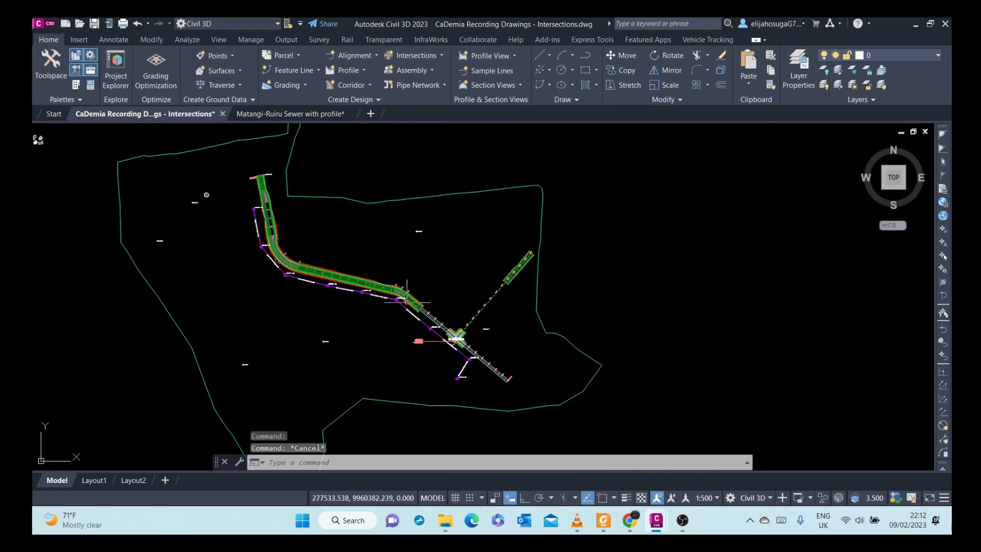
scroll(424, 306, up, 4)
scroll(373, 282, down, 3)
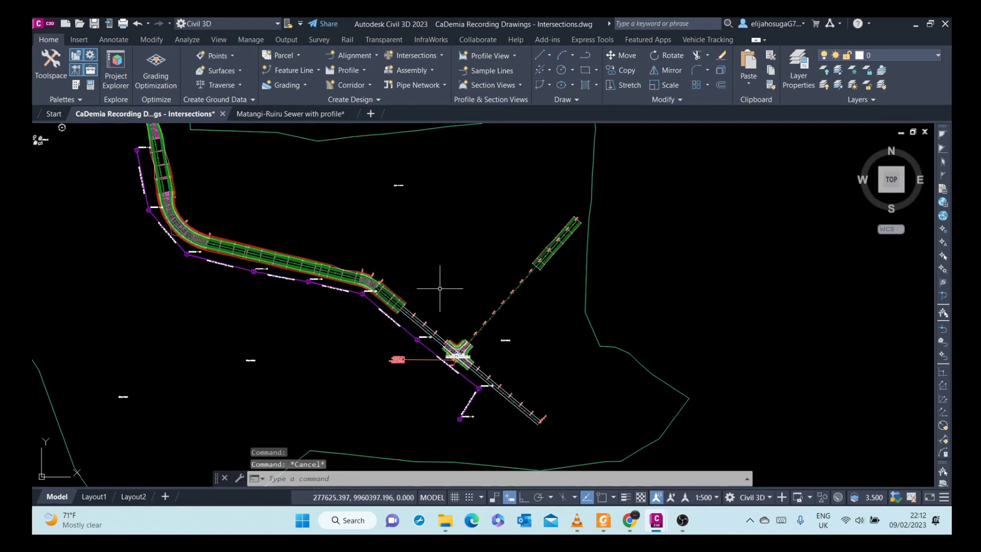